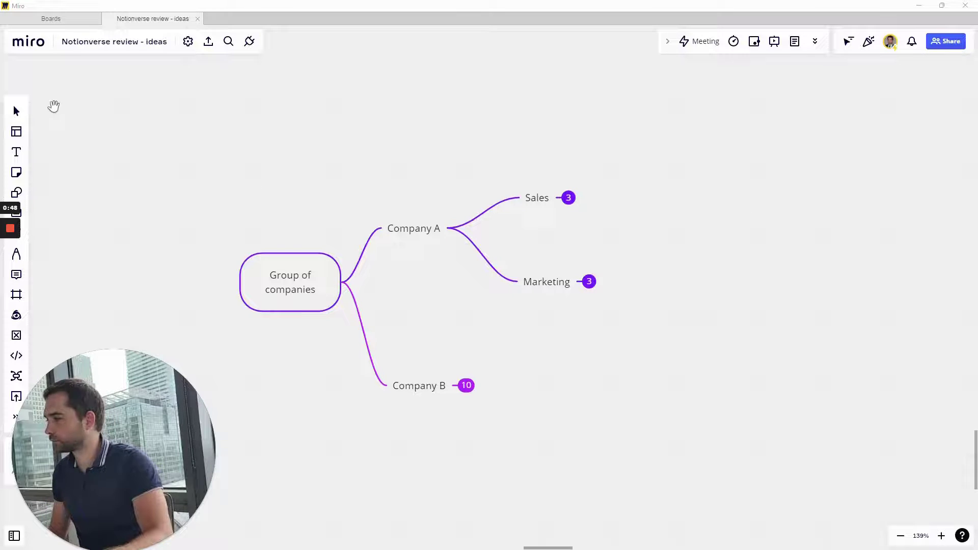
Step: Select nodes in the Miro mind map and expand Company B into its three departments
left_click(298, 300)
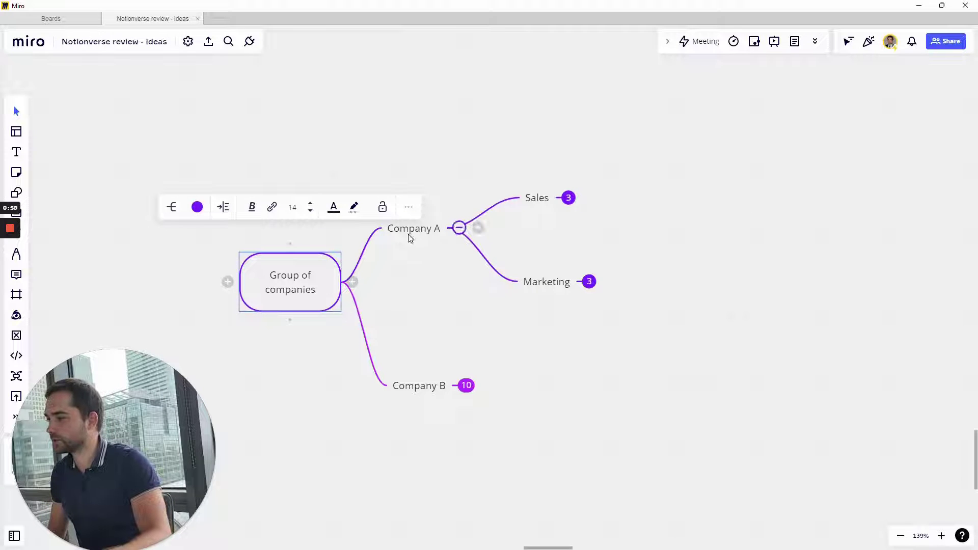
left_click(410, 231)
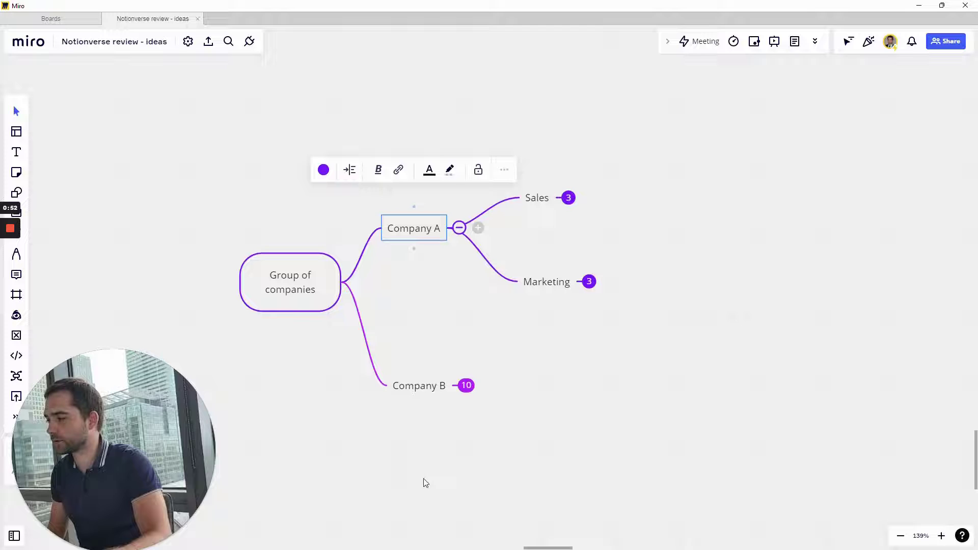
left_click(535, 197)
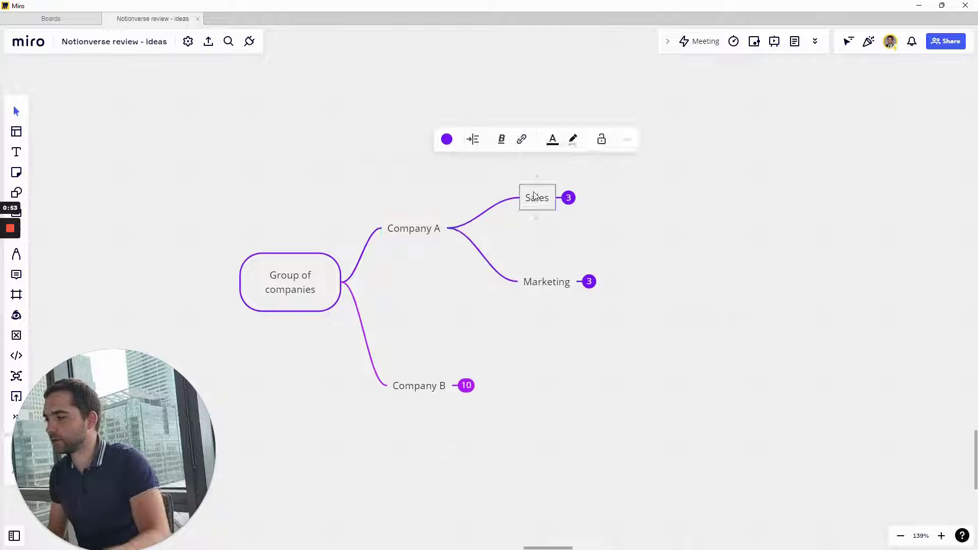
left_click(463, 388)
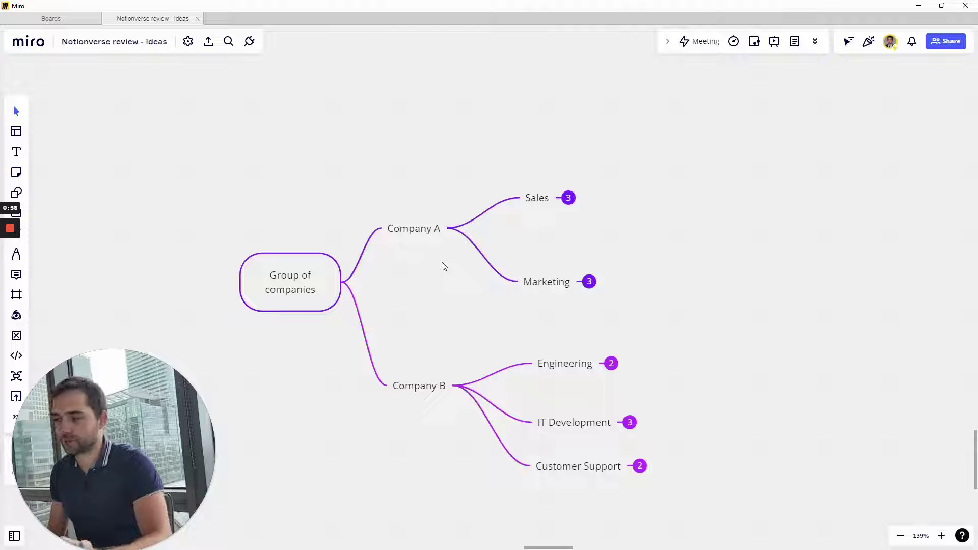
Step: Expand the Sales branch and marquee-select its three people
left_click(568, 198)
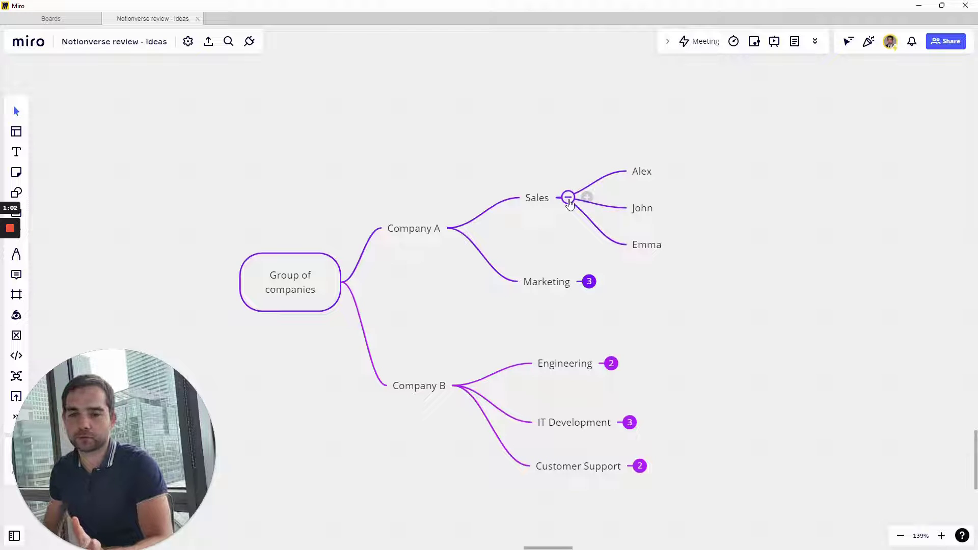
mouse_move(452, 227)
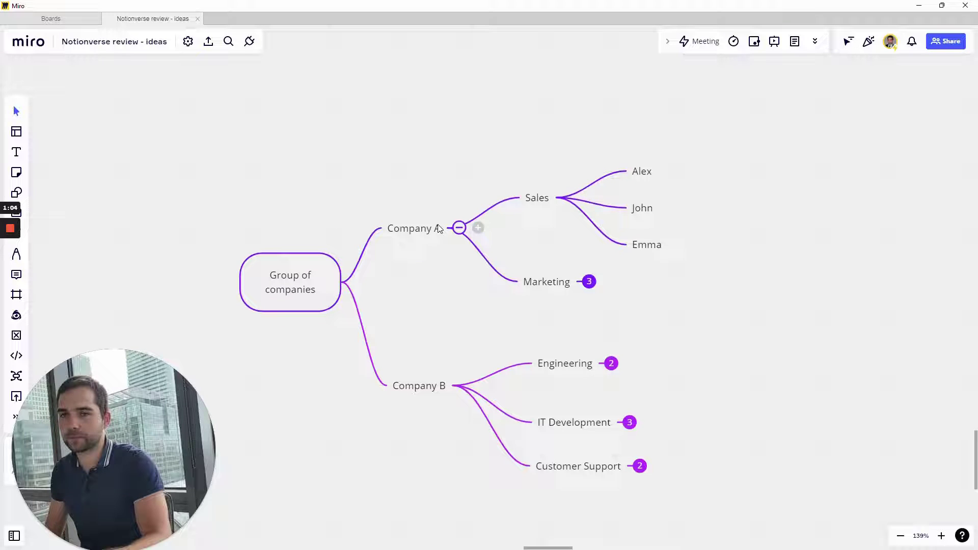
mouse_move(606, 169)
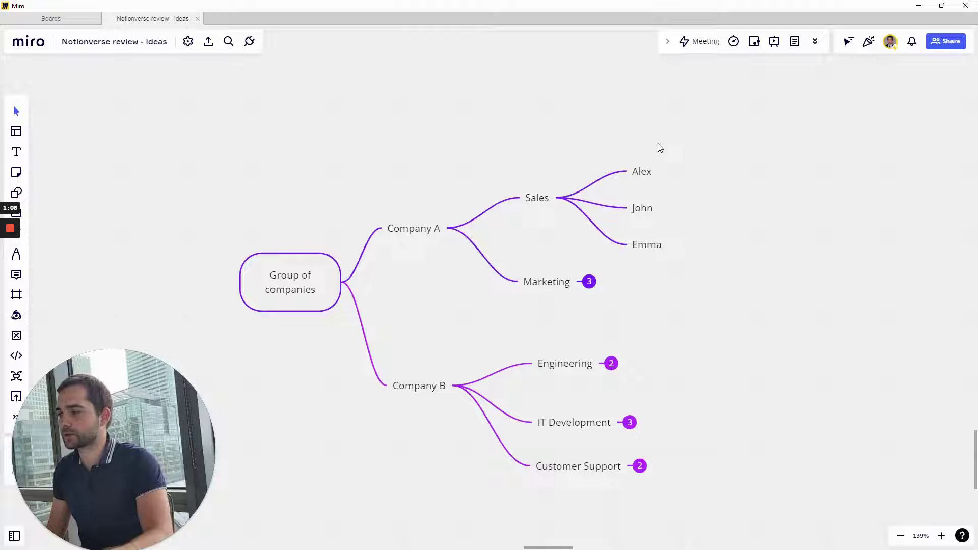
left_click_drag(660, 148, 677, 267)
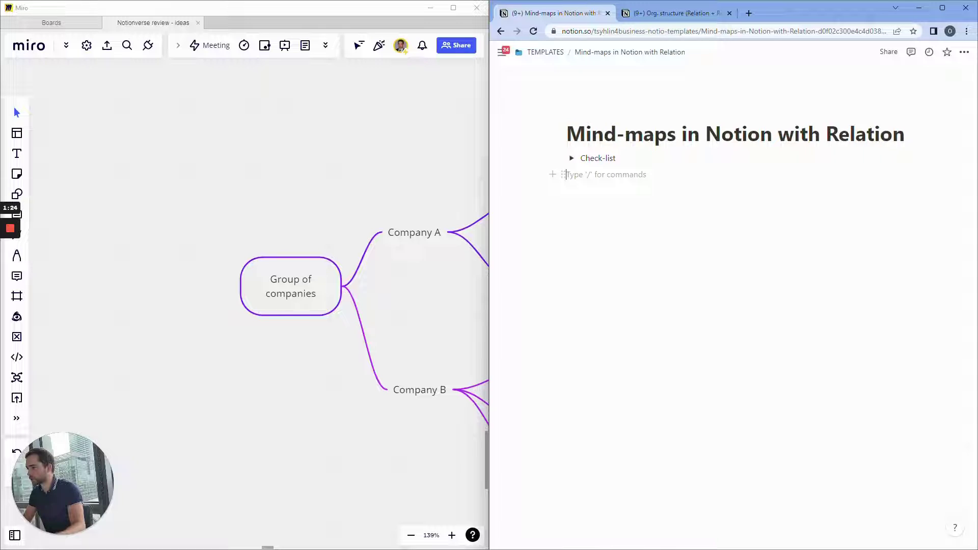
Step: Remove the stray 'v' from the empty Notion block and expand the Check-list toggle
type("v")
left_click(331, 173)
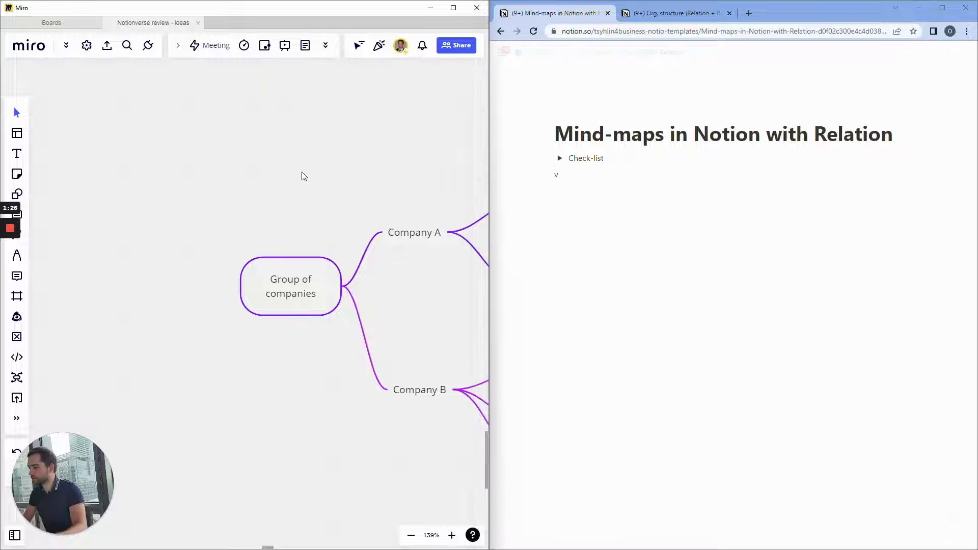
left_click_drag(219, 151, 170, 139)
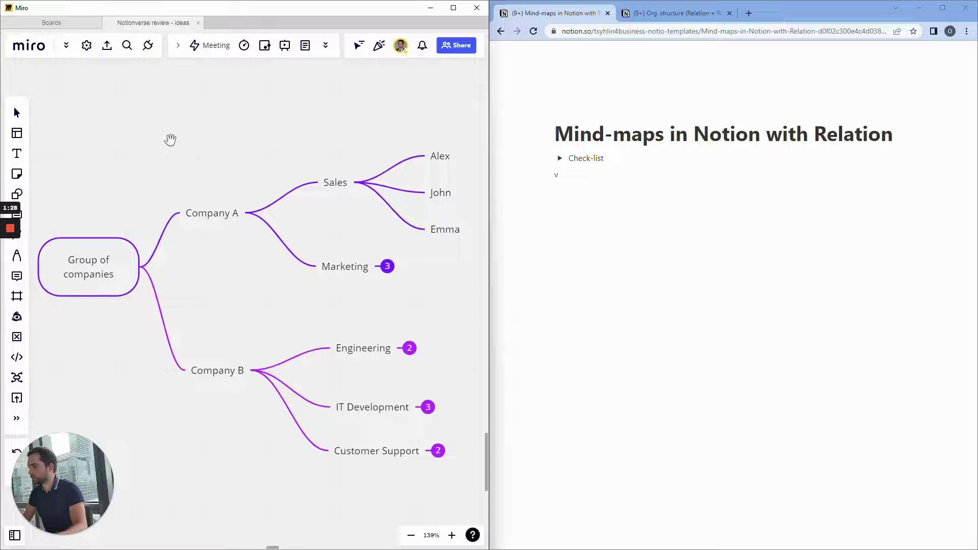
left_click(556, 175)
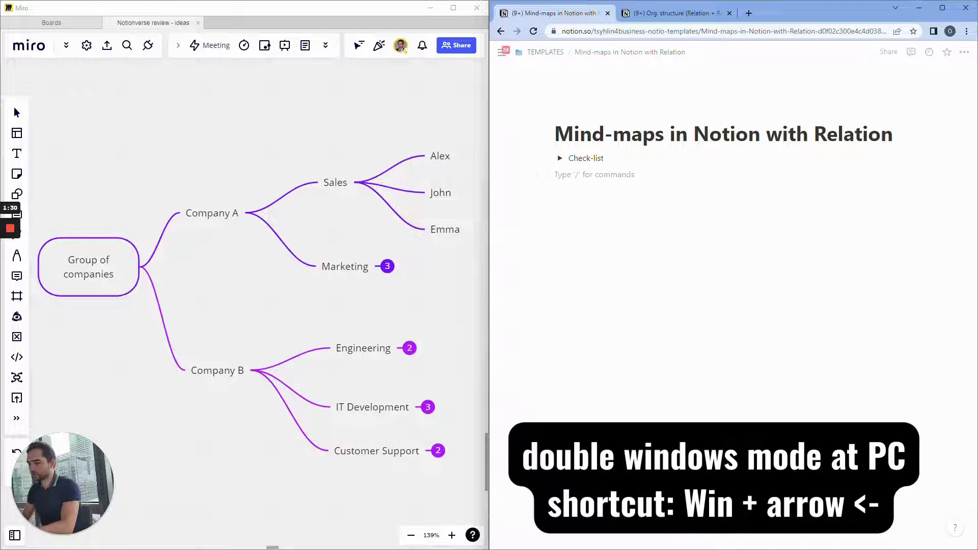
key("BackSpace")
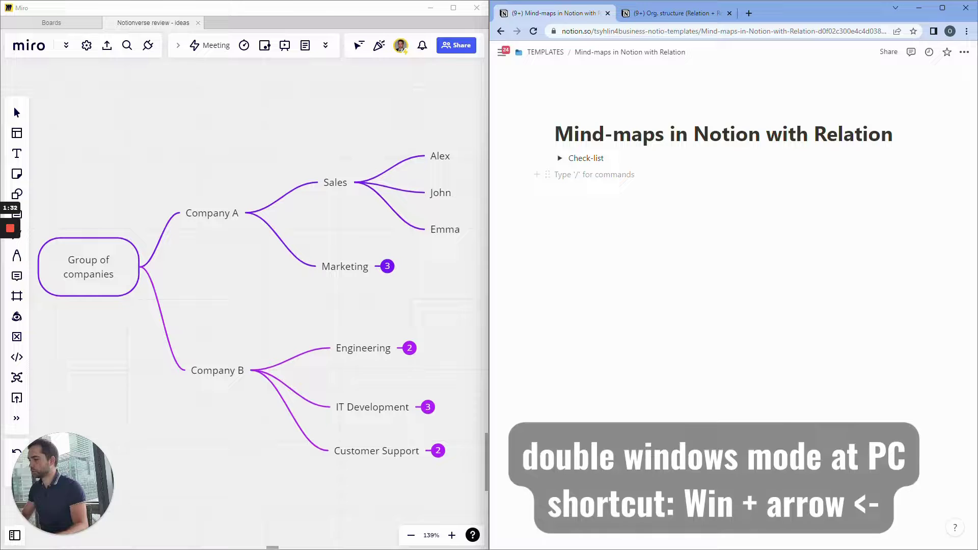
left_click(337, 183)
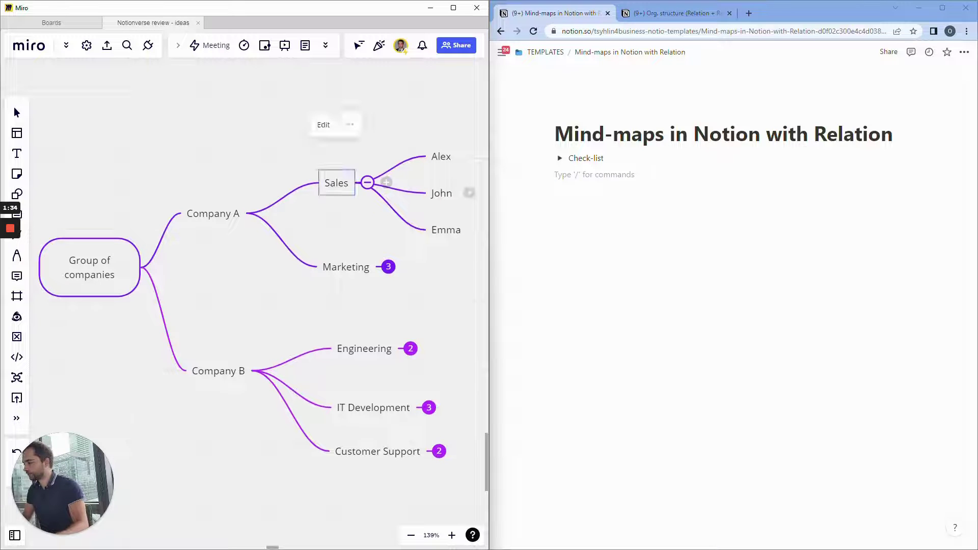
left_click(559, 159)
left_click(558, 288)
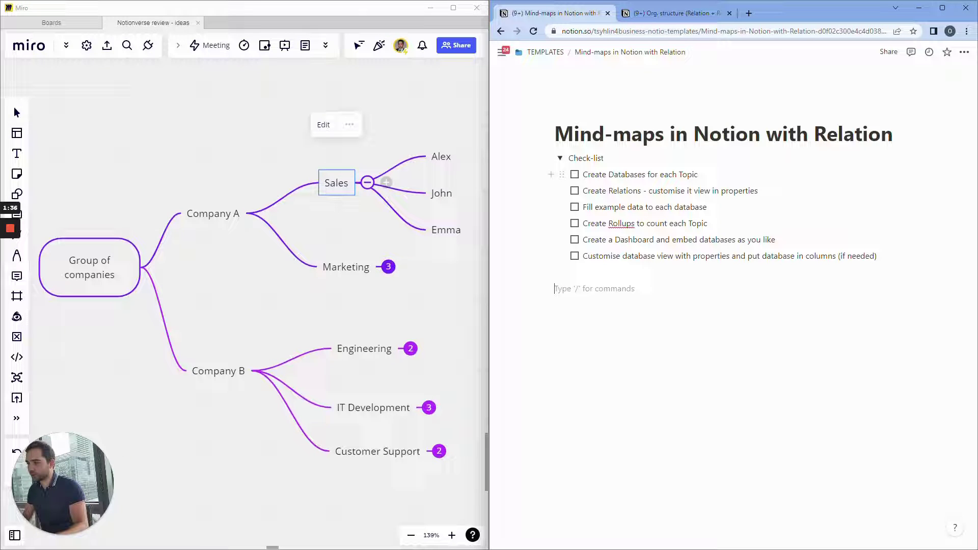
Step: Collapse the Sales, Company B and Company A branches in the Miro mind map
left_click(367, 183)
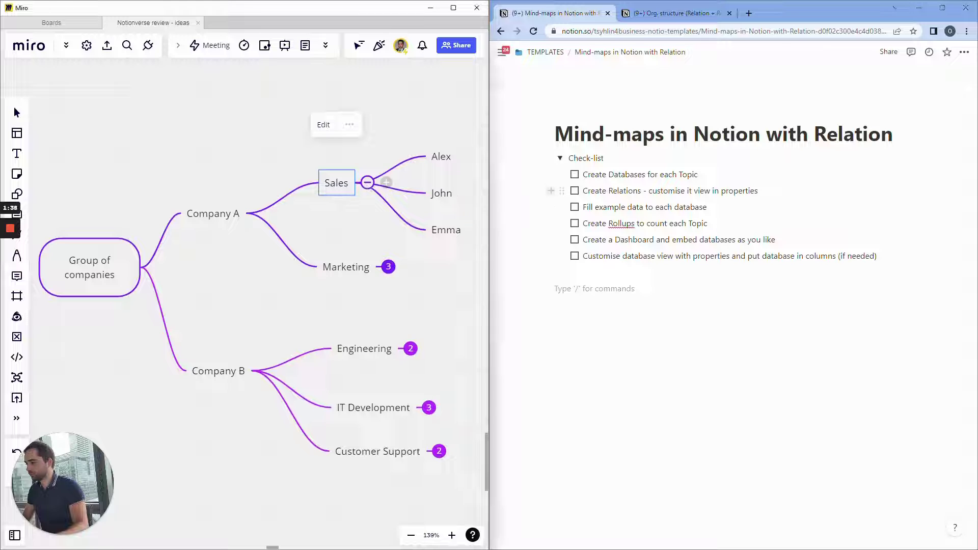
left_click(367, 182)
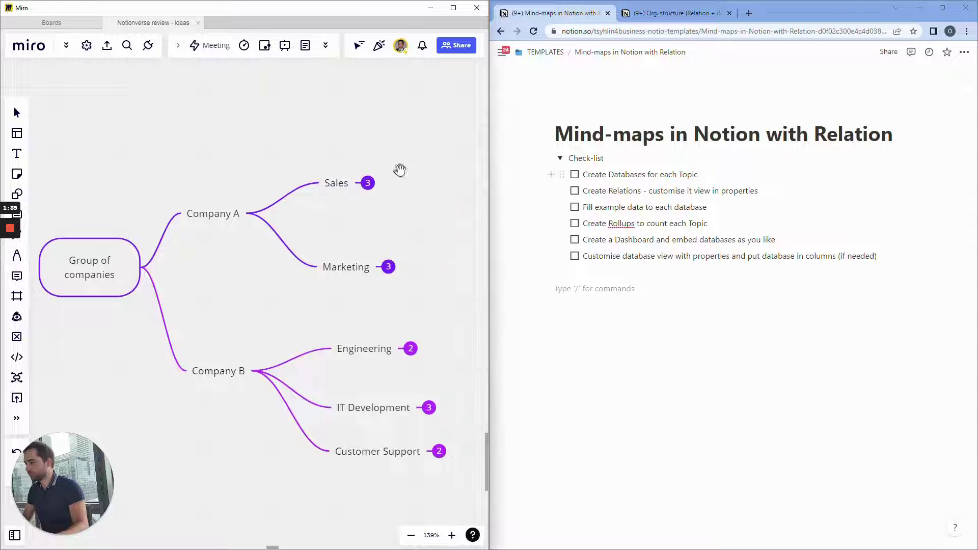
left_click(237, 368)
left_click(259, 370)
left_click(228, 215)
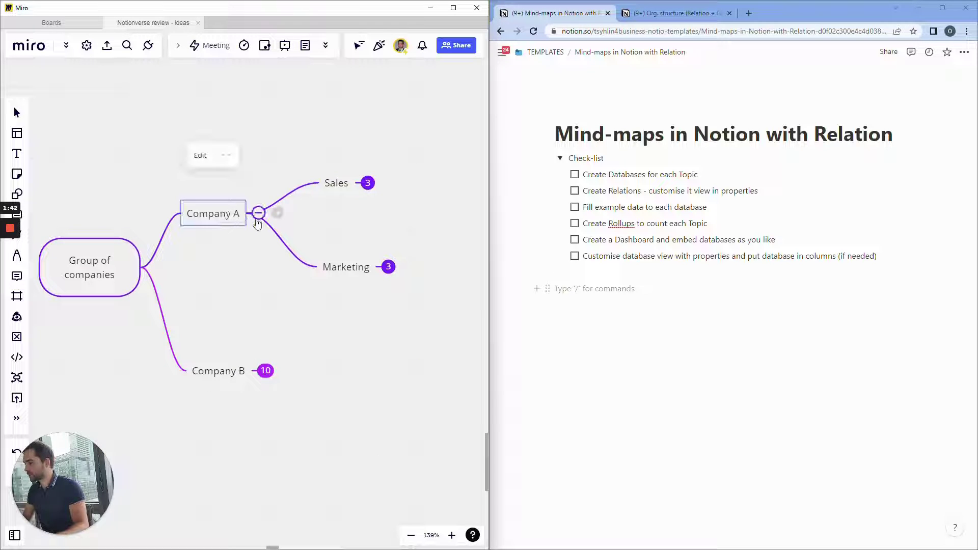
left_click(258, 212)
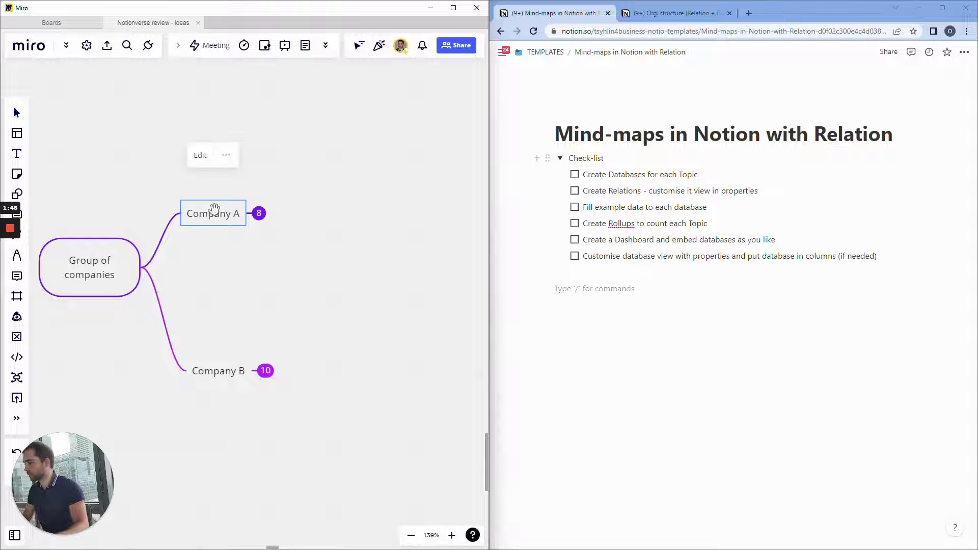
Step: Insert a new sub-page with /page and set it up as a new table database
key("alt+Tab")
type("/page")
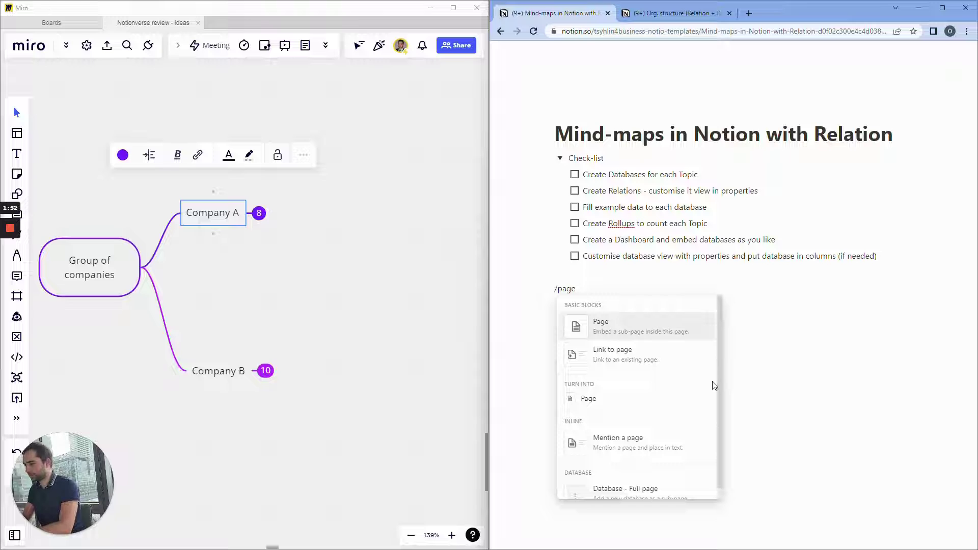
key("Return")
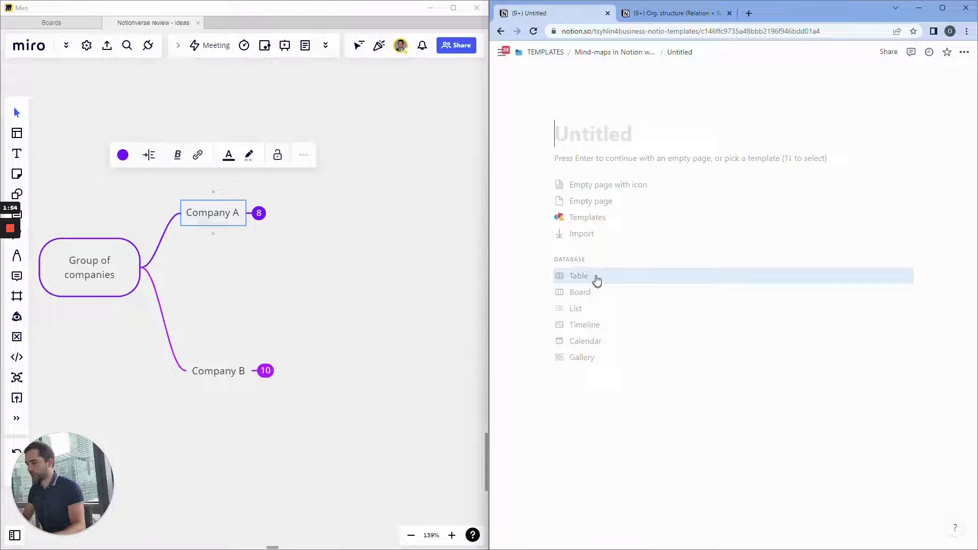
left_click(597, 280)
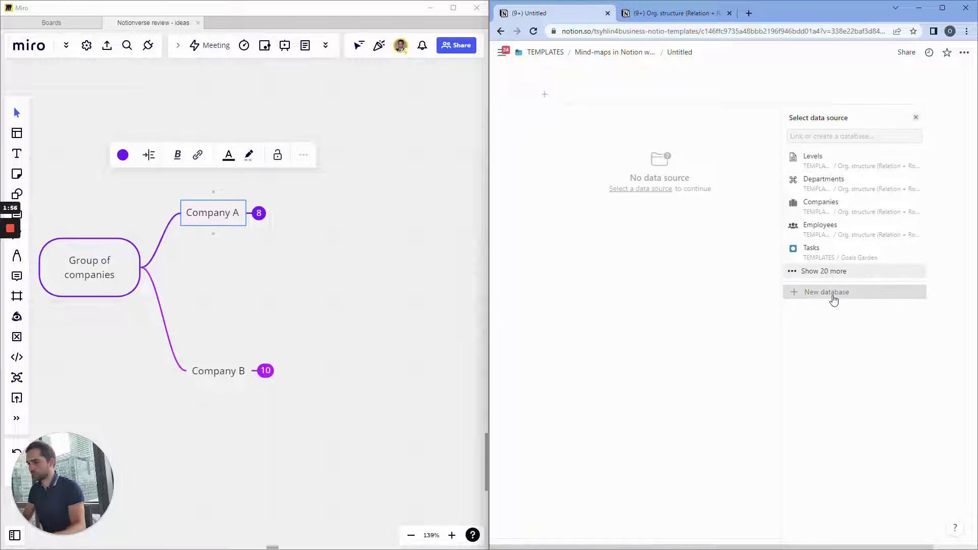
left_click(833, 300)
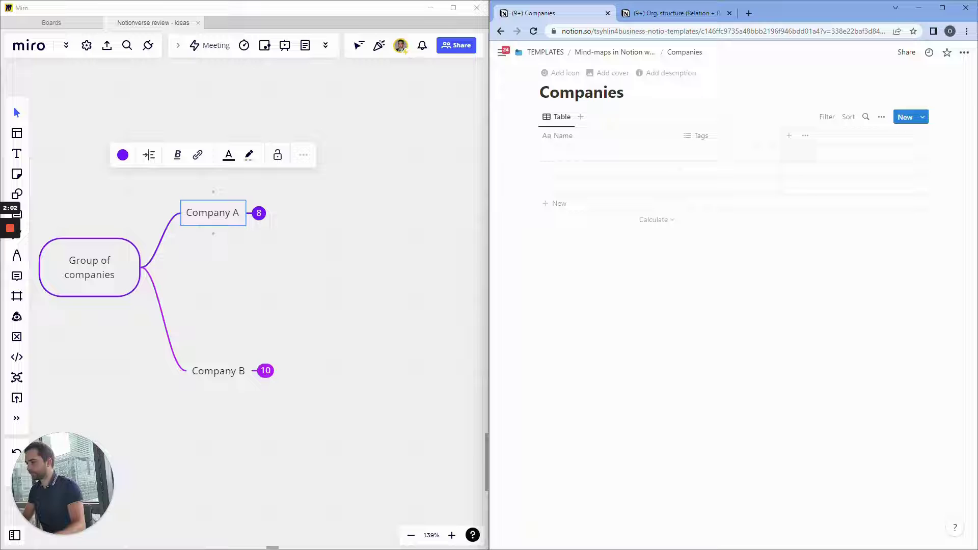
Step: Enter Company A and Company B as the table's rows
left_click(575, 158)
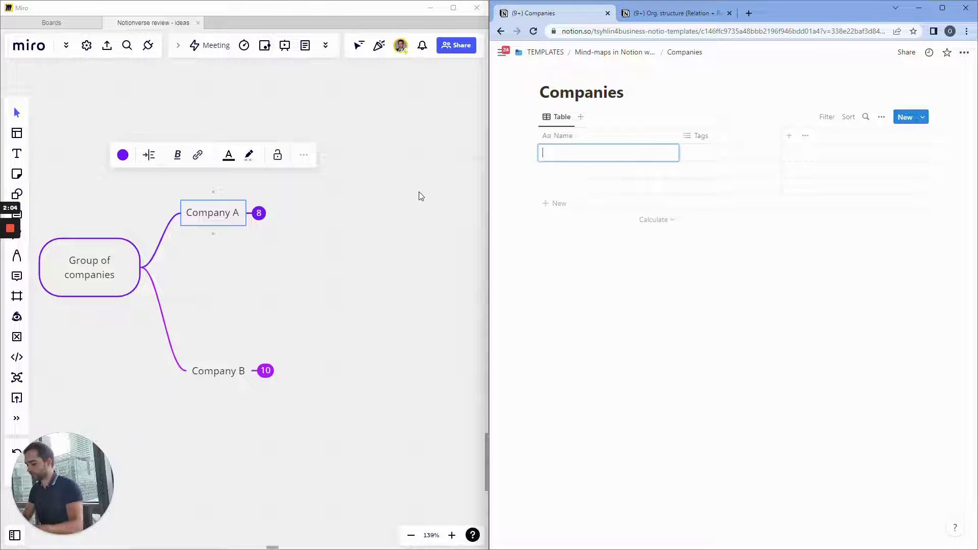
type("A")
key("Return")
type("B")
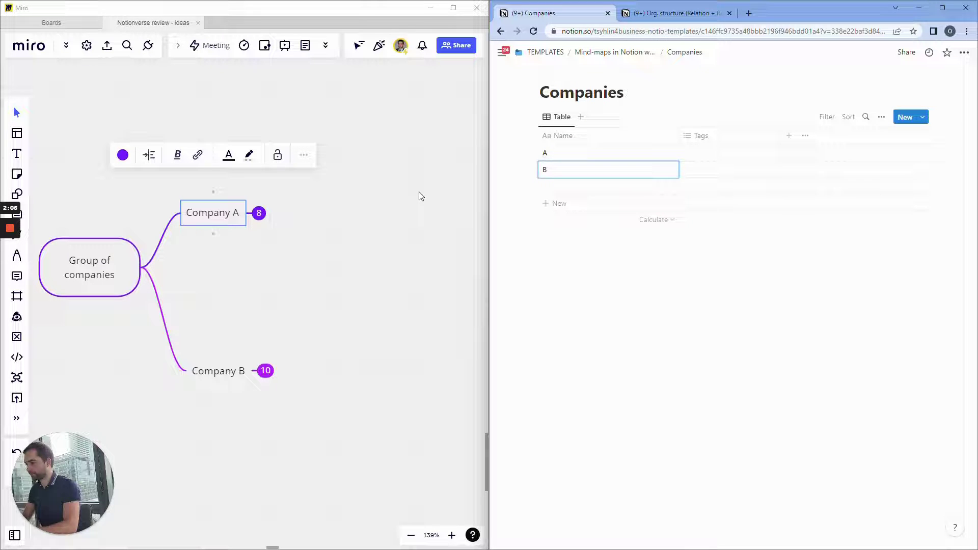
double_click(207, 212)
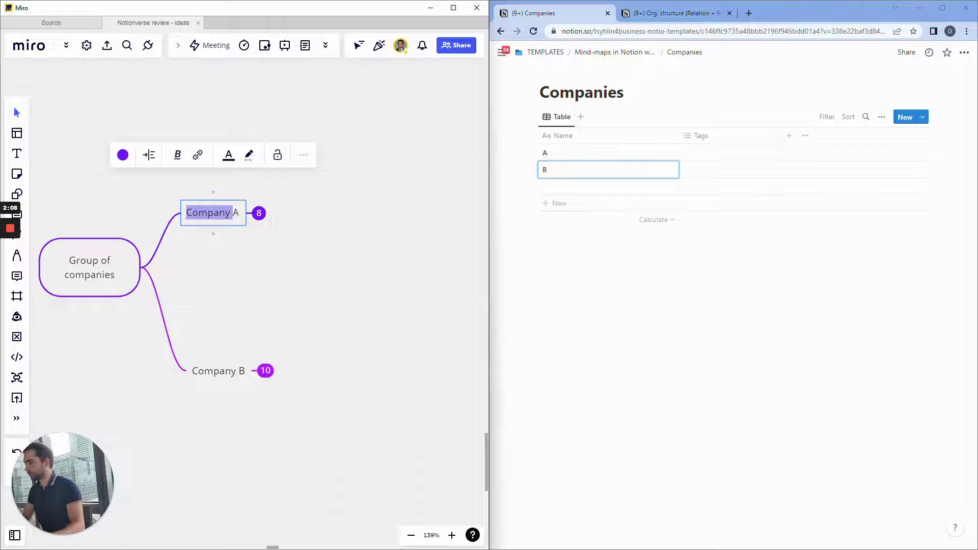
left_click(603, 158)
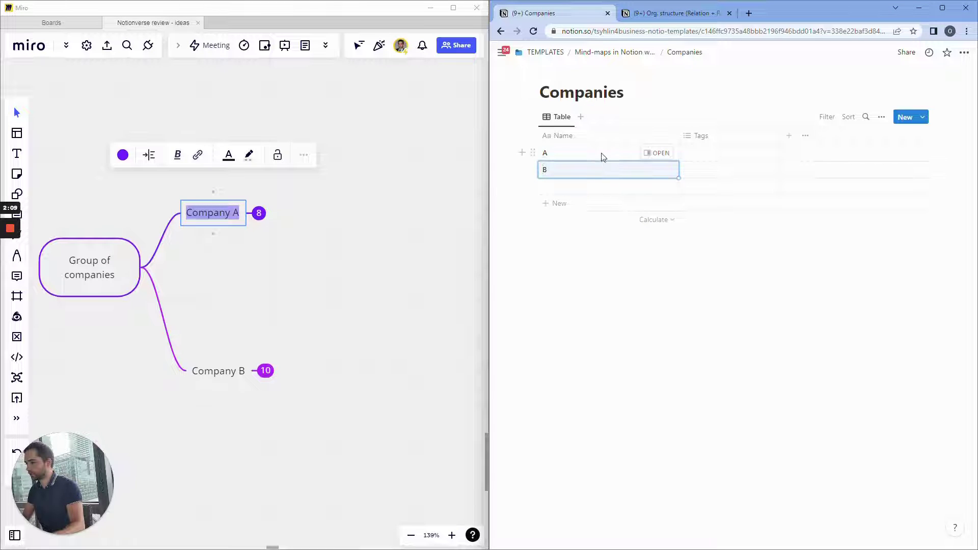
left_click(574, 177)
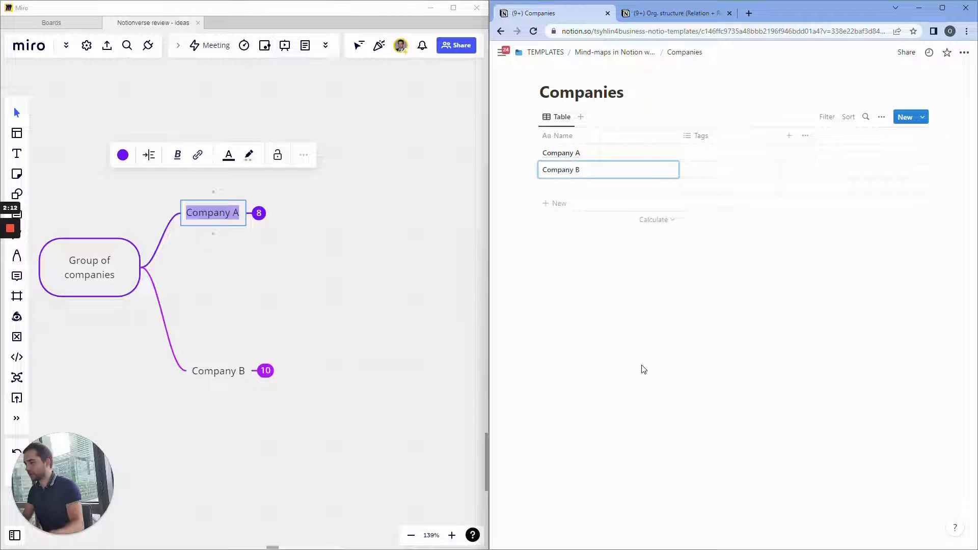
Step: Back on the main page, duplicate the Companies database block
left_click(613, 52)
left_click(213, 213)
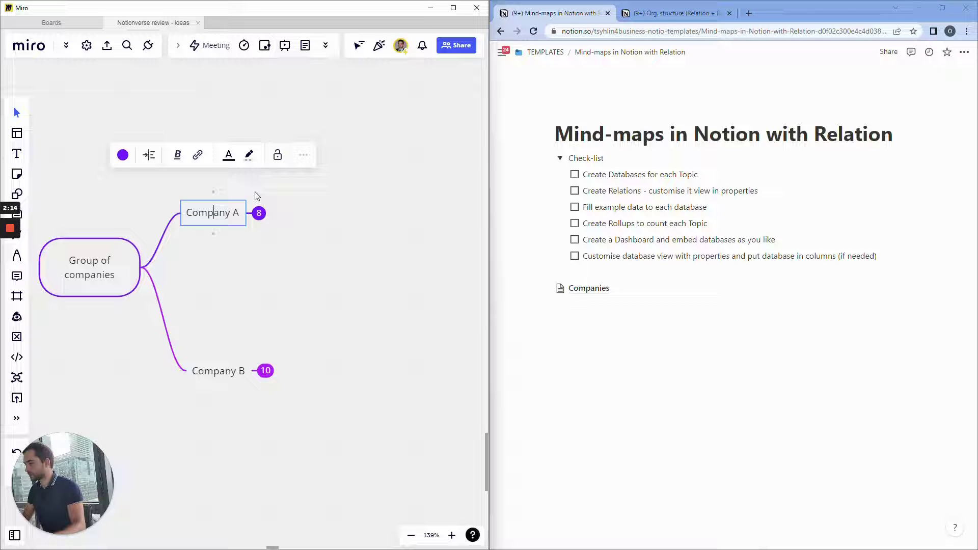
left_click(259, 214)
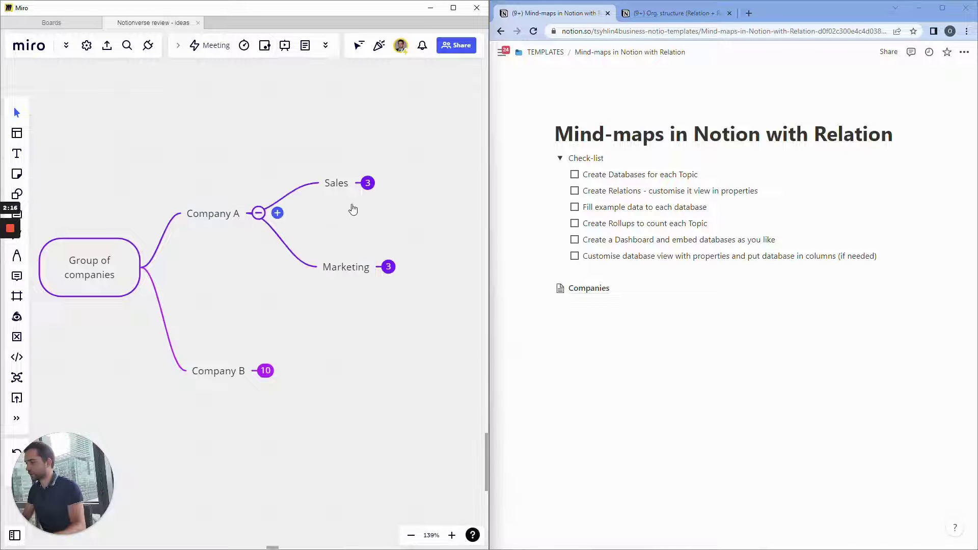
left_click(591, 305)
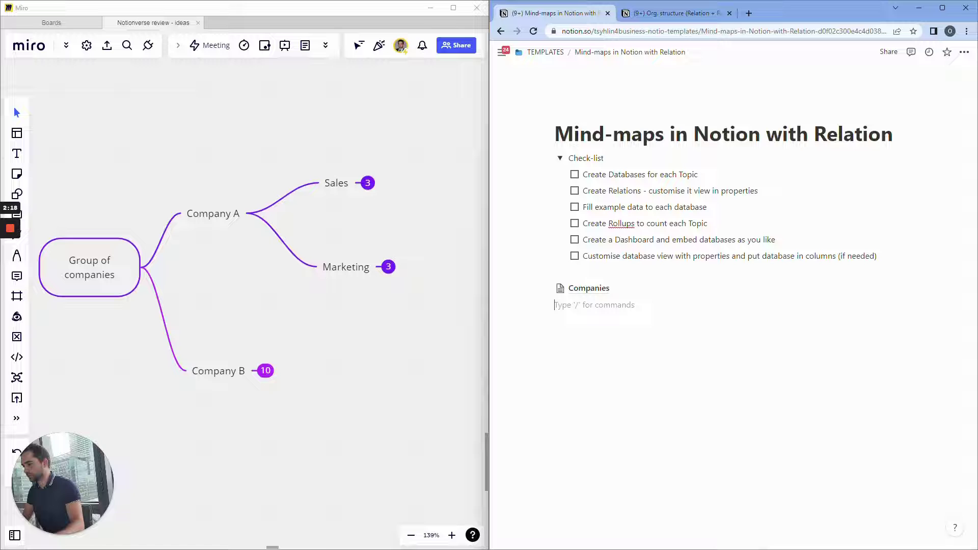
left_click(548, 287)
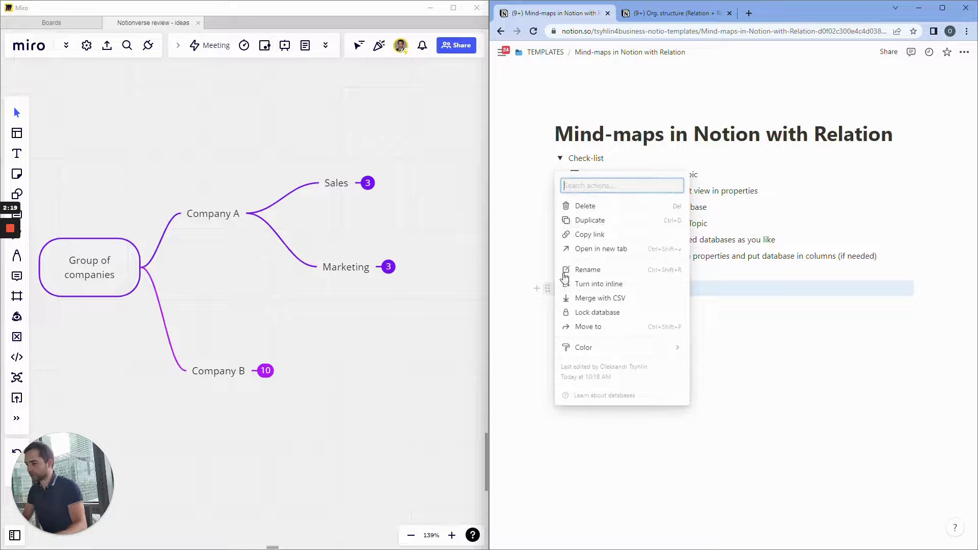
left_click(634, 218)
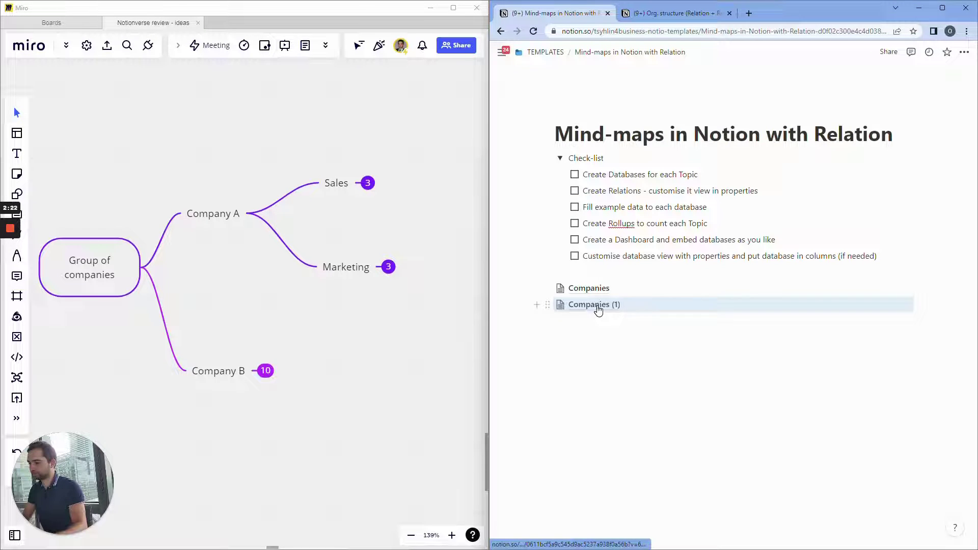
Step: Rename the copy to Departments and add rows Sales, Marketing, Engineering, IT Development, Customer Support
left_click(593, 305)
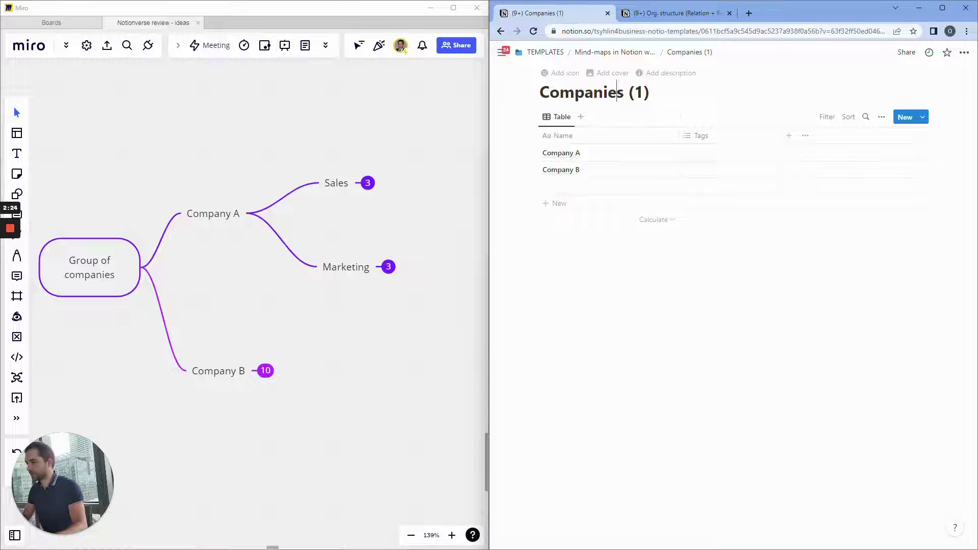
triple_click(617, 92)
type("Department")
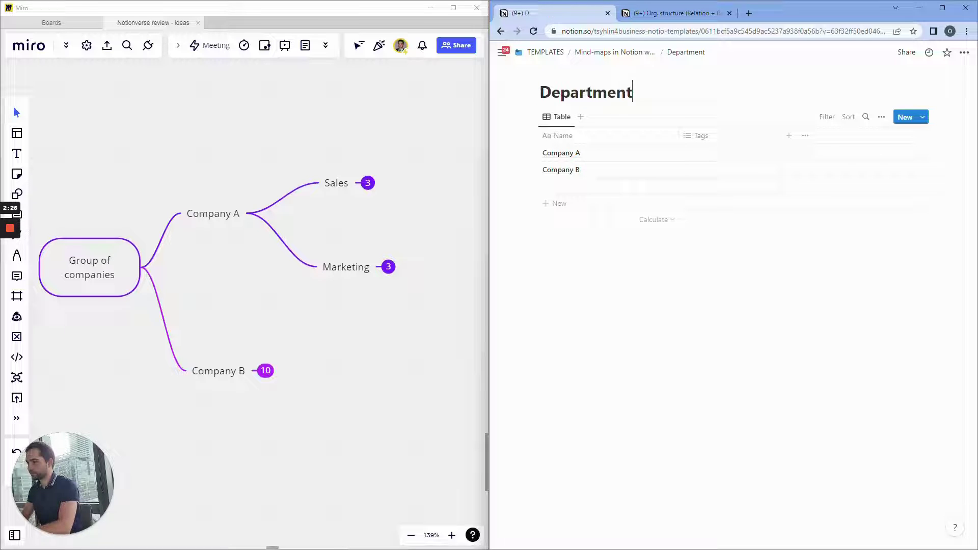
type("s")
double_click(558, 153)
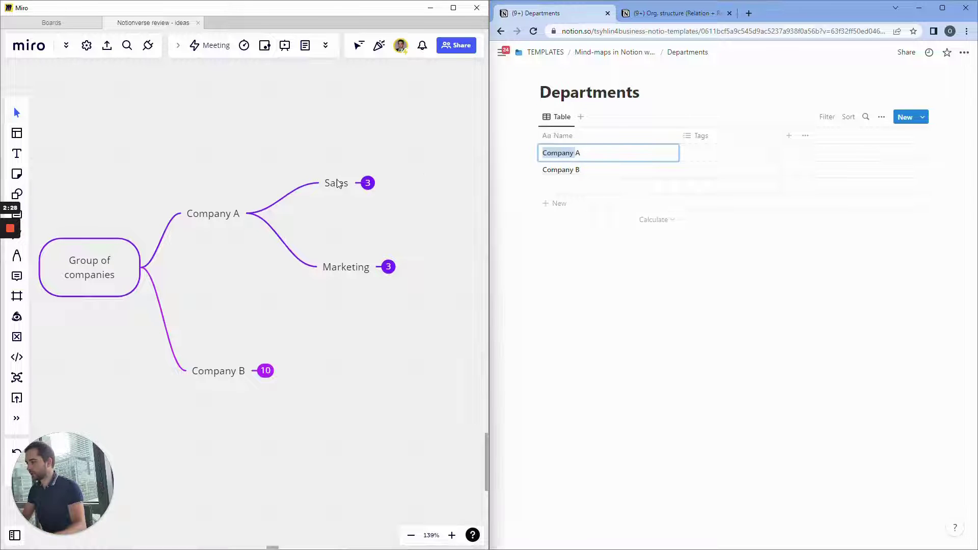
double_click(337, 183)
key("alt+Tab")
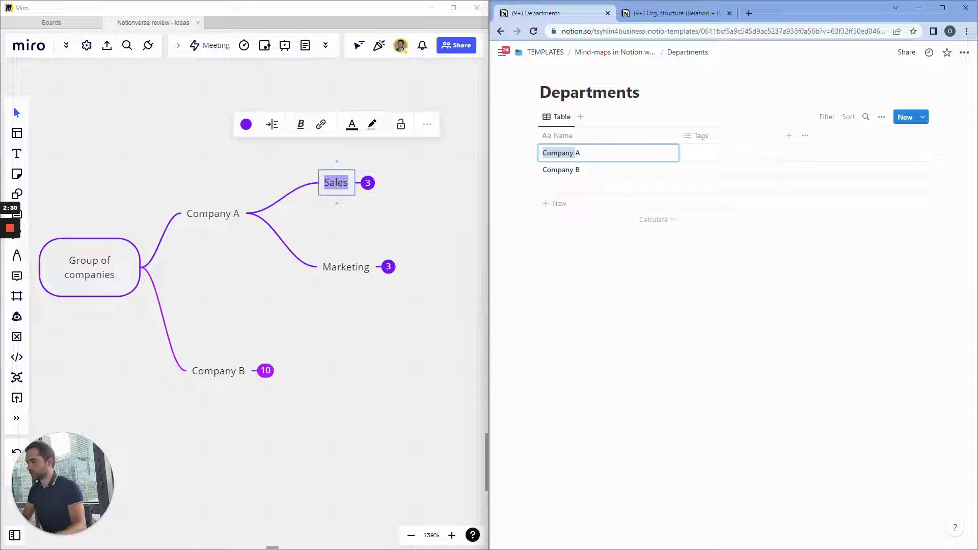
double_click(356, 267)
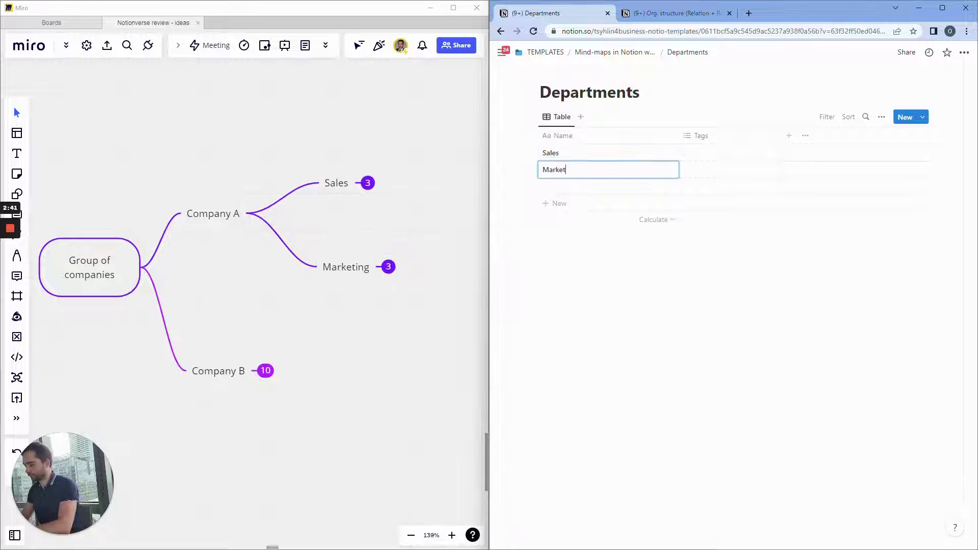
key("Return")
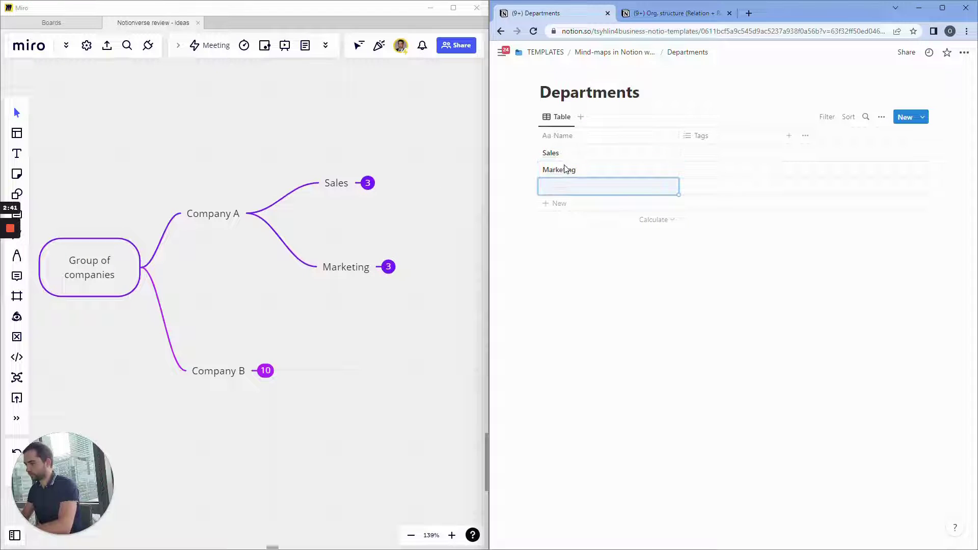
Step: Expand Company B and its Sales branch in the mind map, then return to the main page
left_click(220, 381)
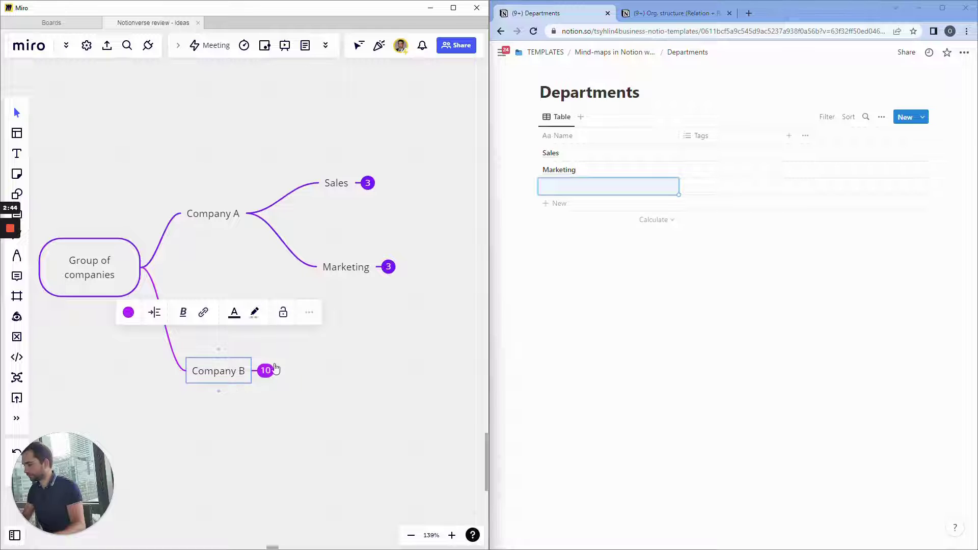
left_click(266, 371)
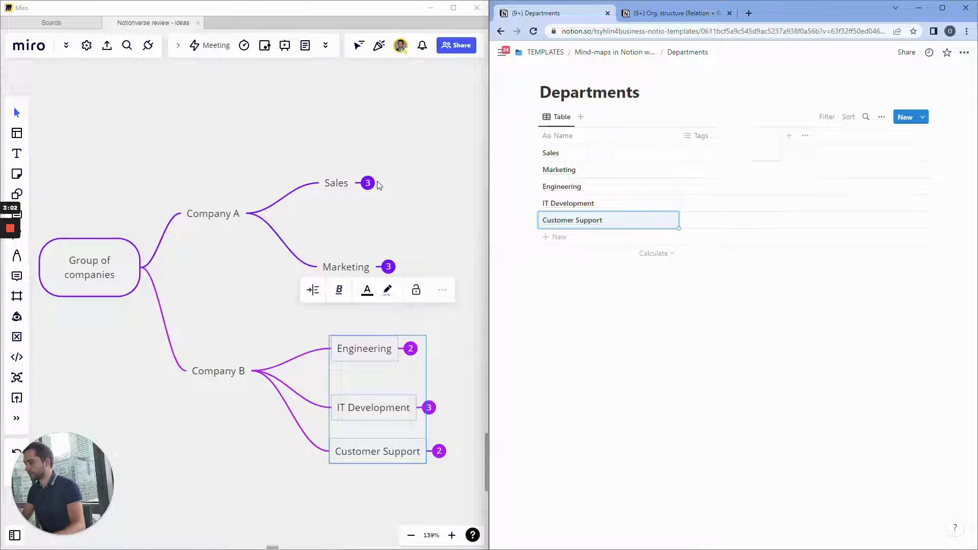
left_click(368, 183)
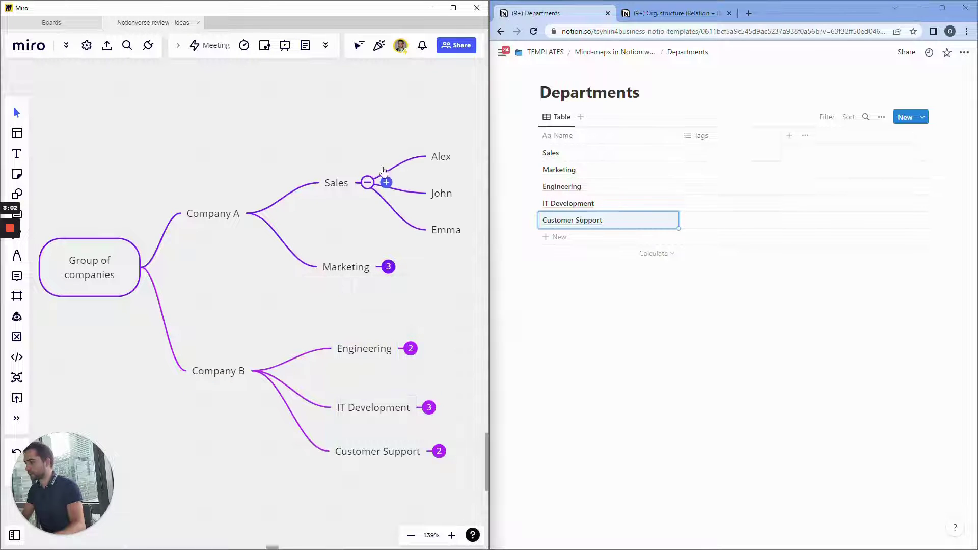
left_click(608, 52)
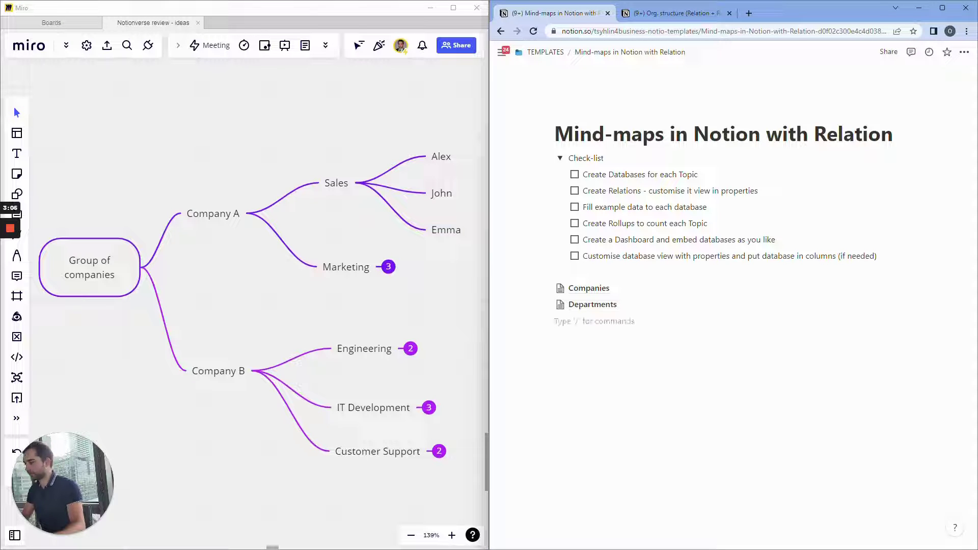
Step: Expand Marketing and Engineering in the mind map, return to the main page, and select 'Create Relations'
left_click(388, 267)
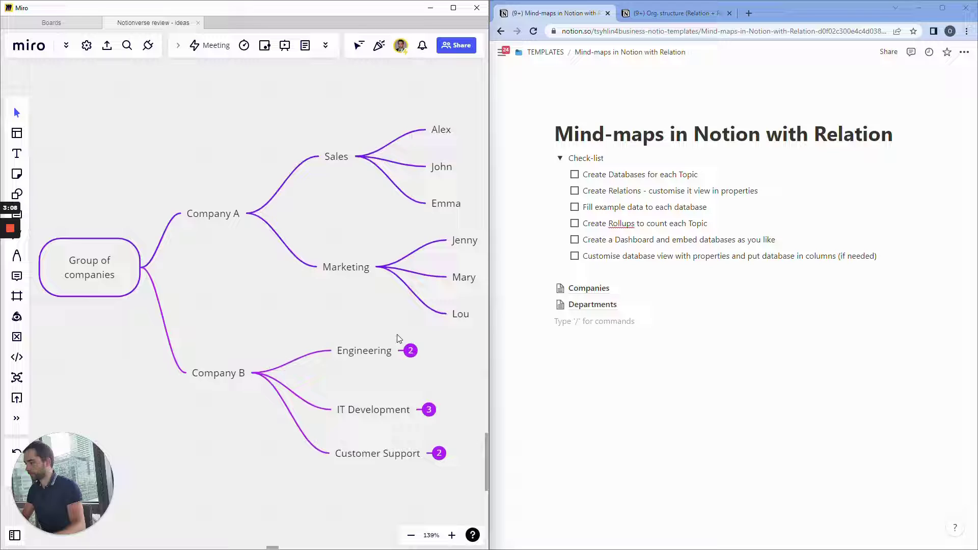
scroll(400, 334, "down", 2)
left_click(407, 347)
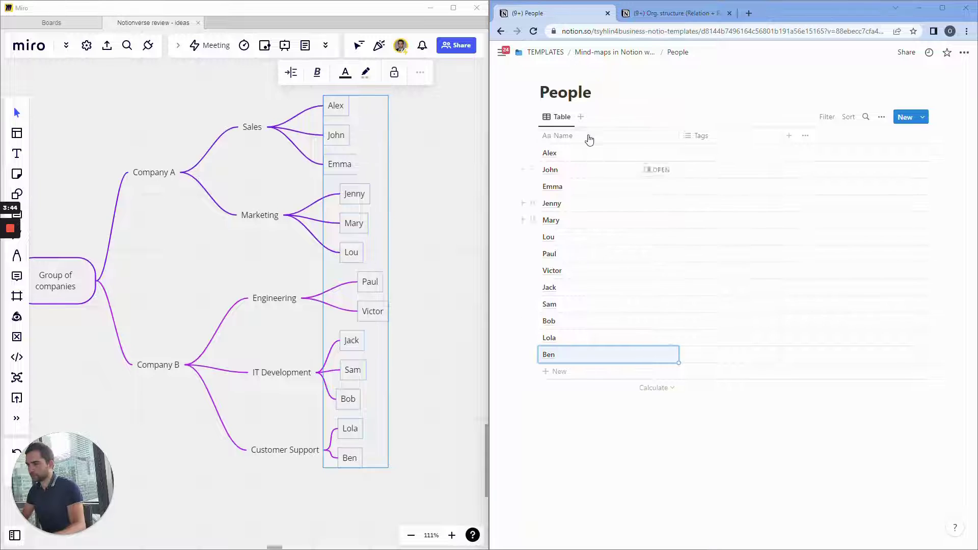
left_click(602, 53)
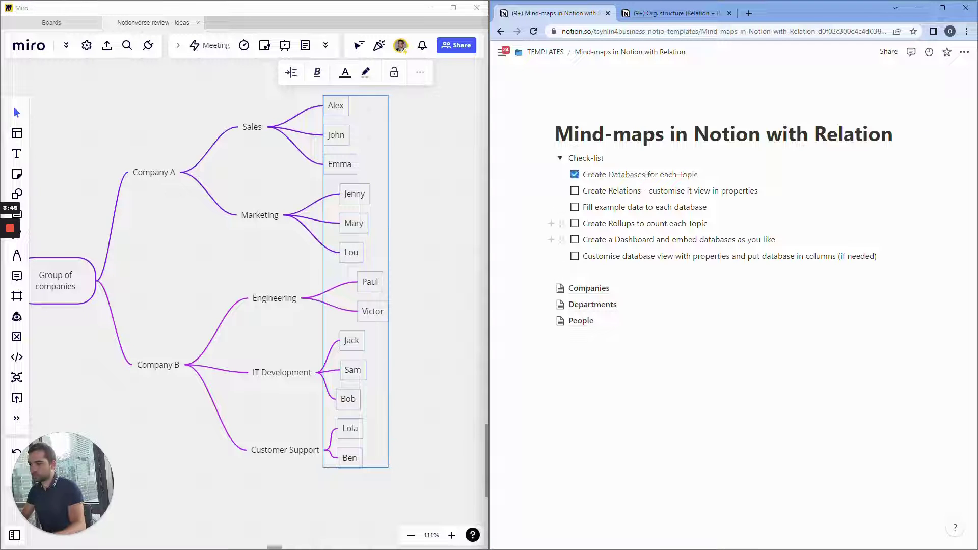
left_click_drag(632, 191, 638, 192)
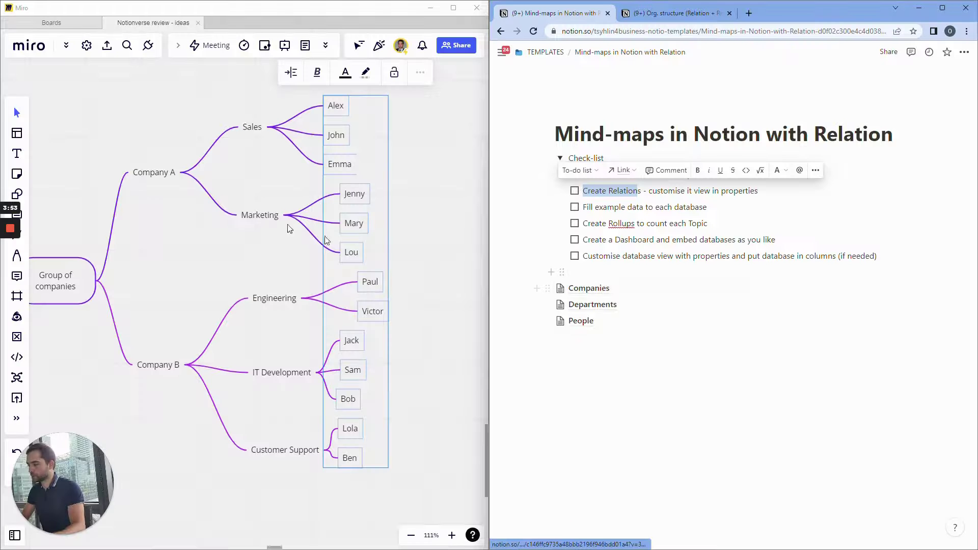
Step: Rename the Companies Tags column to Departments and make it a relation to Departments
left_click(154, 173)
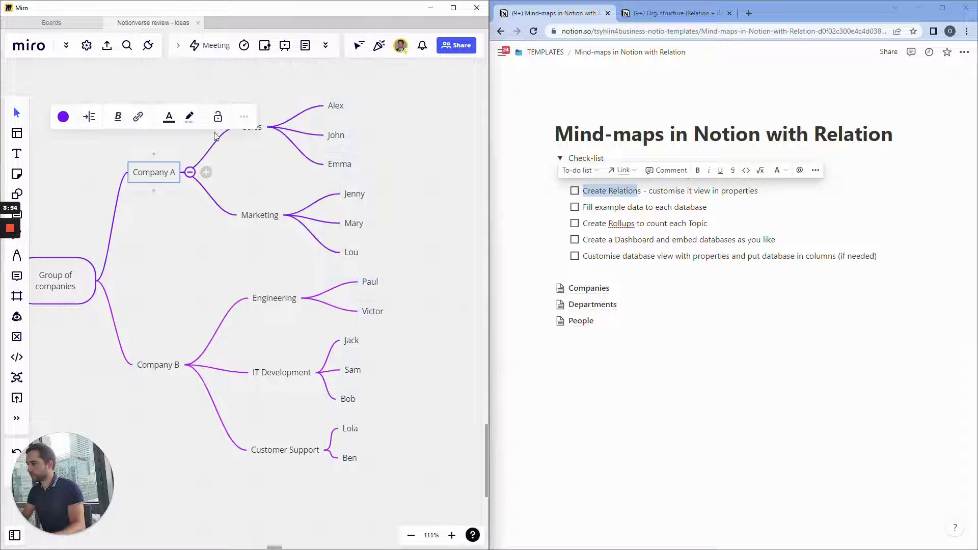
left_click(251, 133)
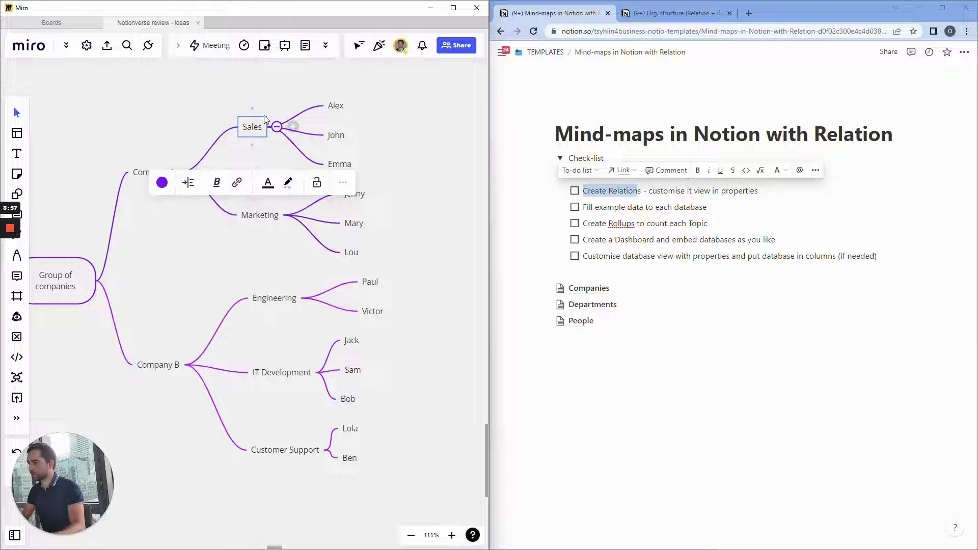
left_click(570, 289)
left_click(708, 135)
key("ctrl+a")
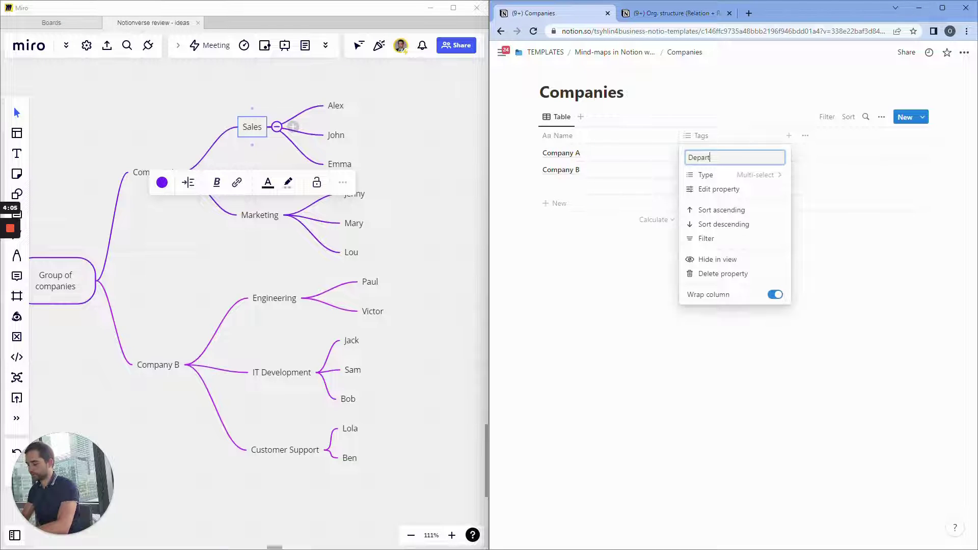
left_click(751, 175)
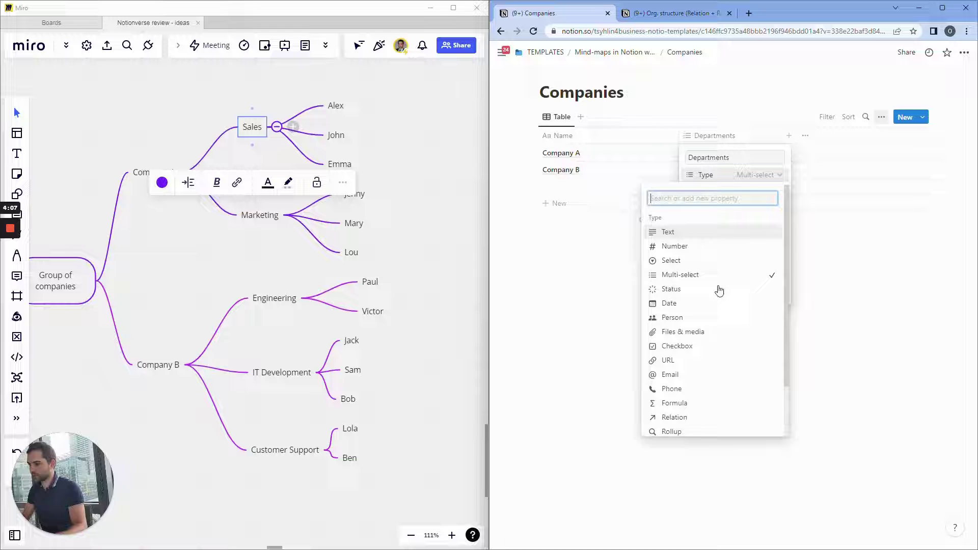
left_click(695, 356)
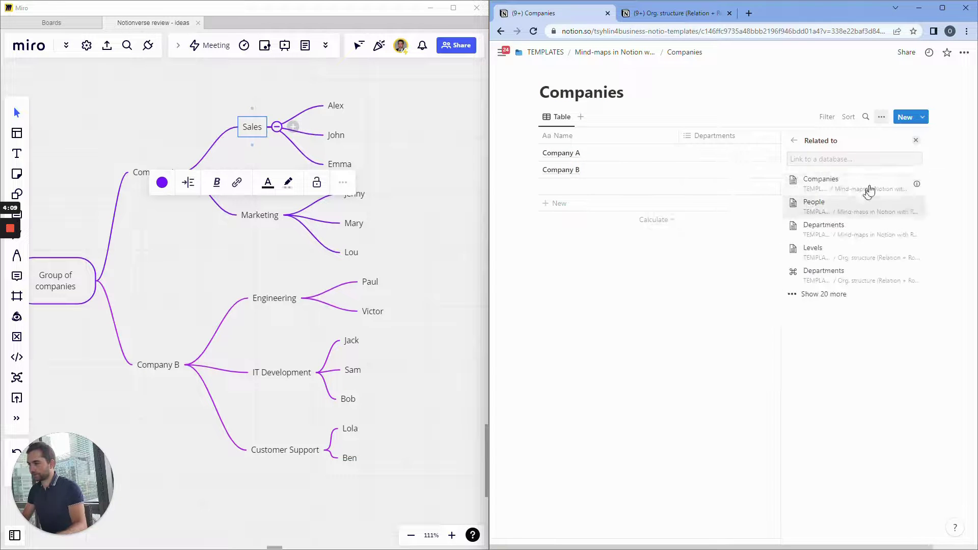
left_click(829, 224)
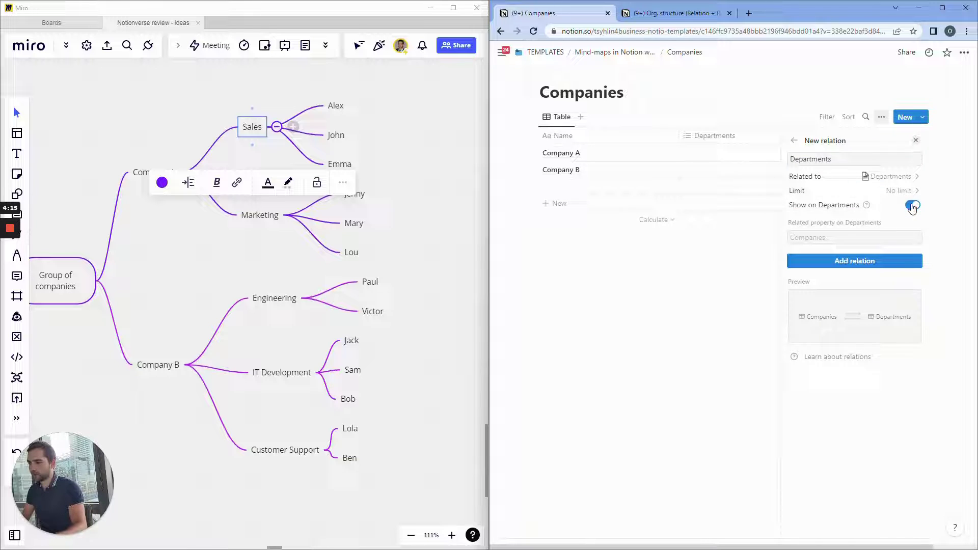
left_click(846, 261)
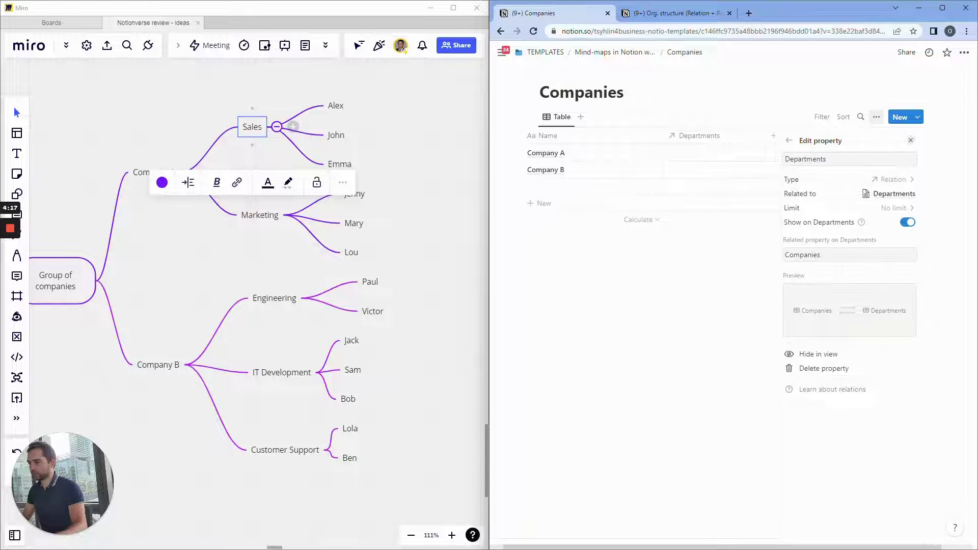
left_click(699, 181)
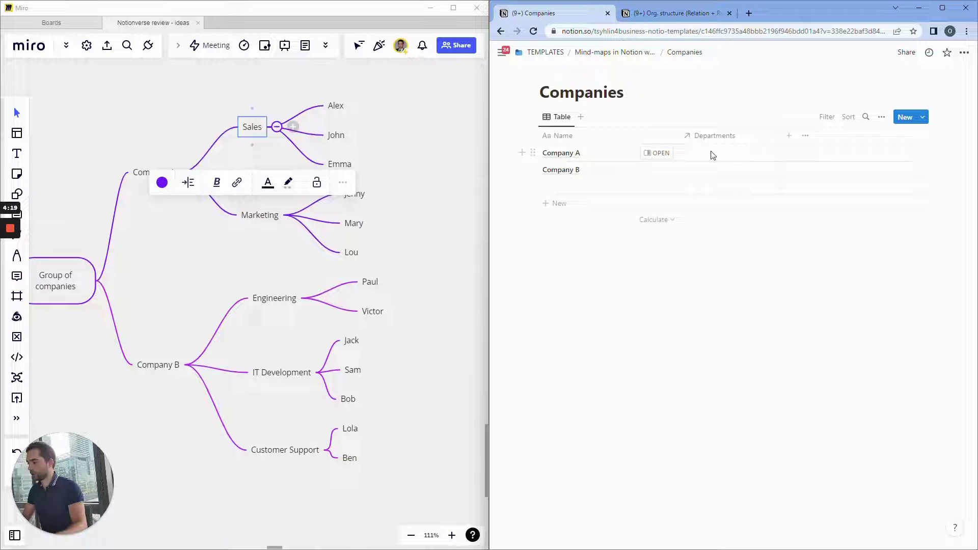
Step: Link Sales and the other departments to Company A, then return to the main page
left_click(709, 153)
left_click(704, 185)
key("Escape")
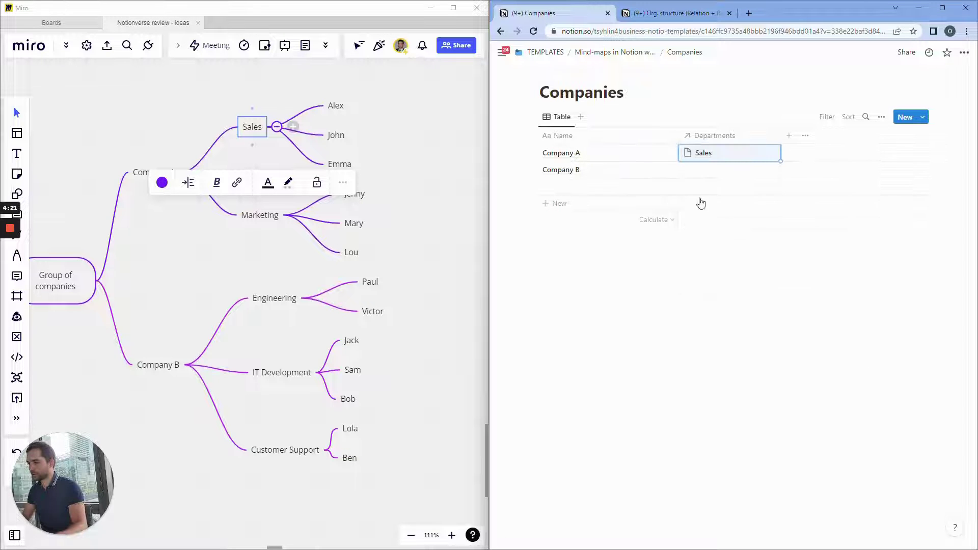
left_click(741, 159)
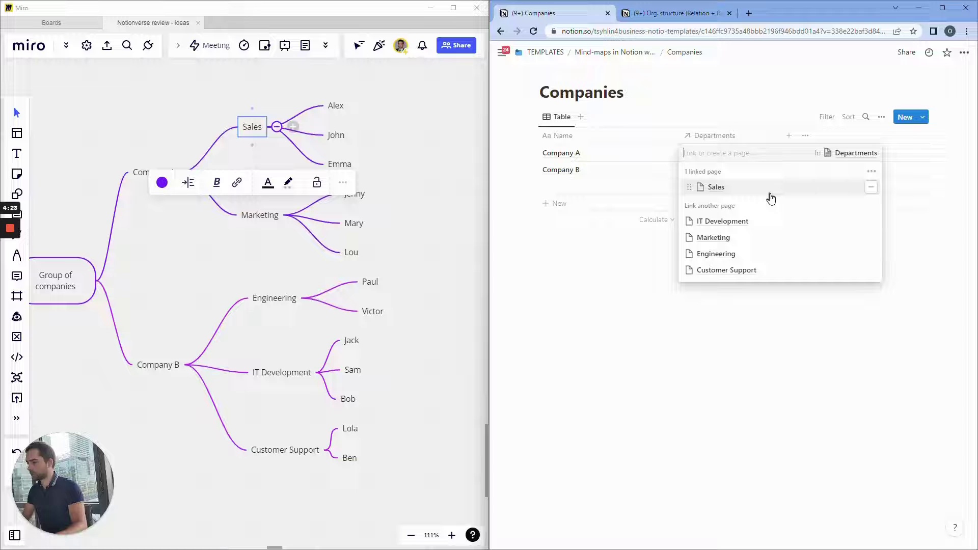
left_click(713, 237)
left_click(716, 254)
left_click(722, 253)
left_click(726, 270)
key("Escape")
left_click(615, 52)
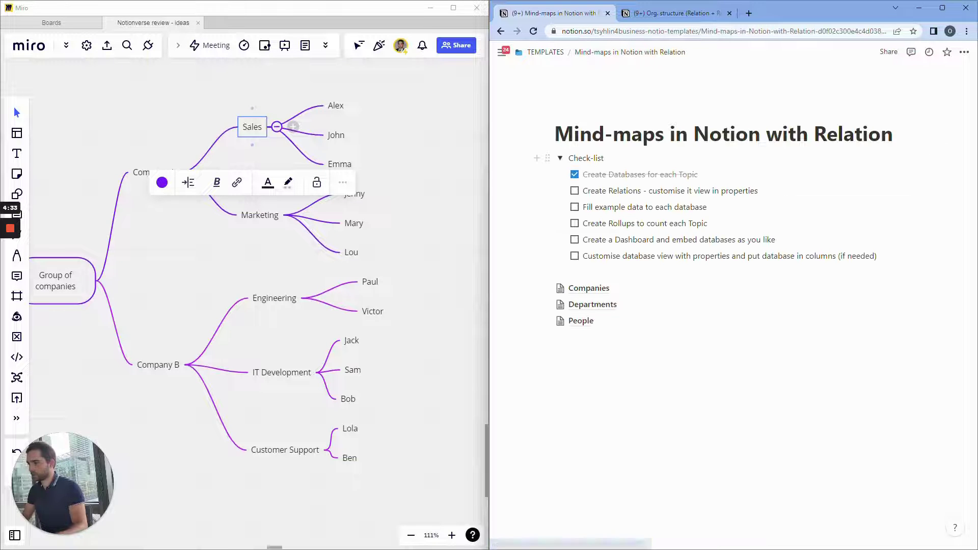
Step: Move the Departments Tags column after Companies and make it a two-way People relation
left_click(592, 305)
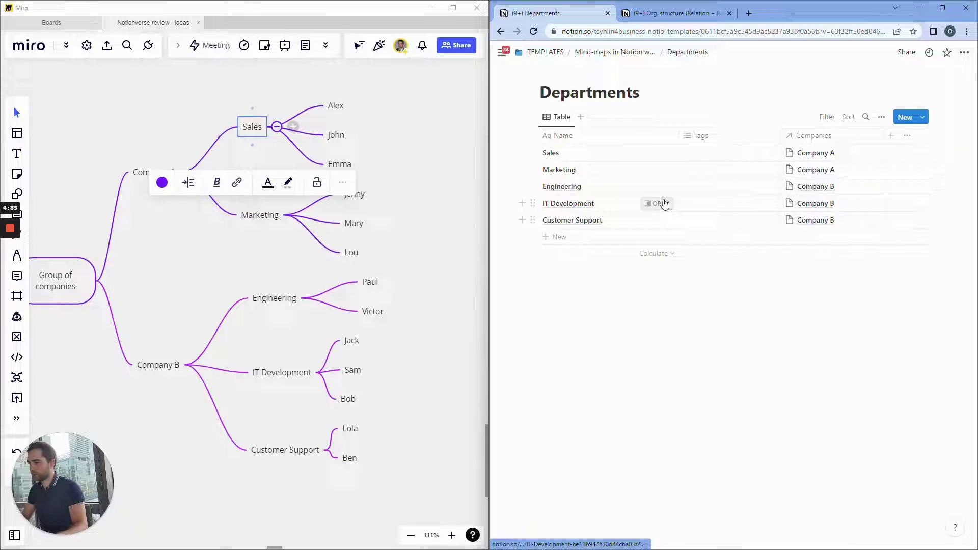
left_click_drag(700, 136, 793, 138)
left_click(805, 136)
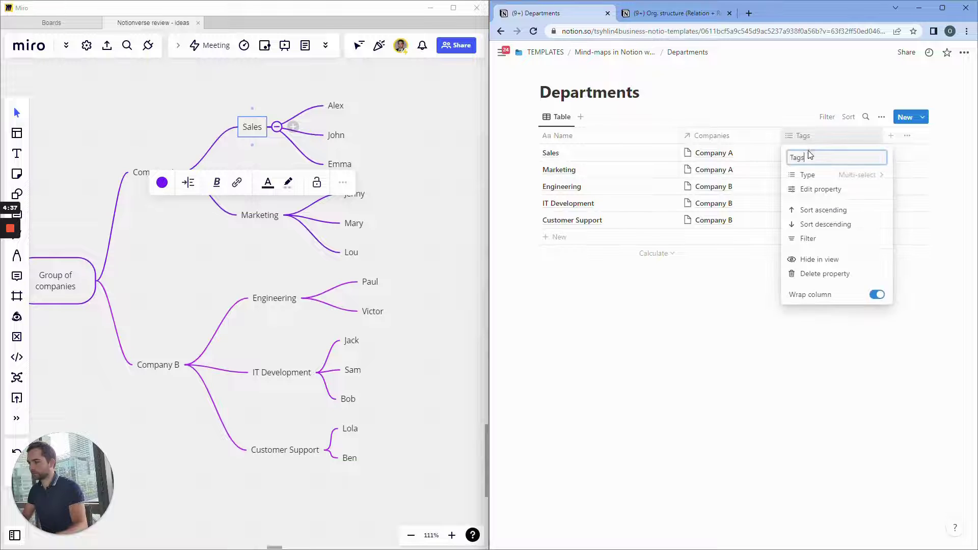
key("ctrl+a")
type("P")
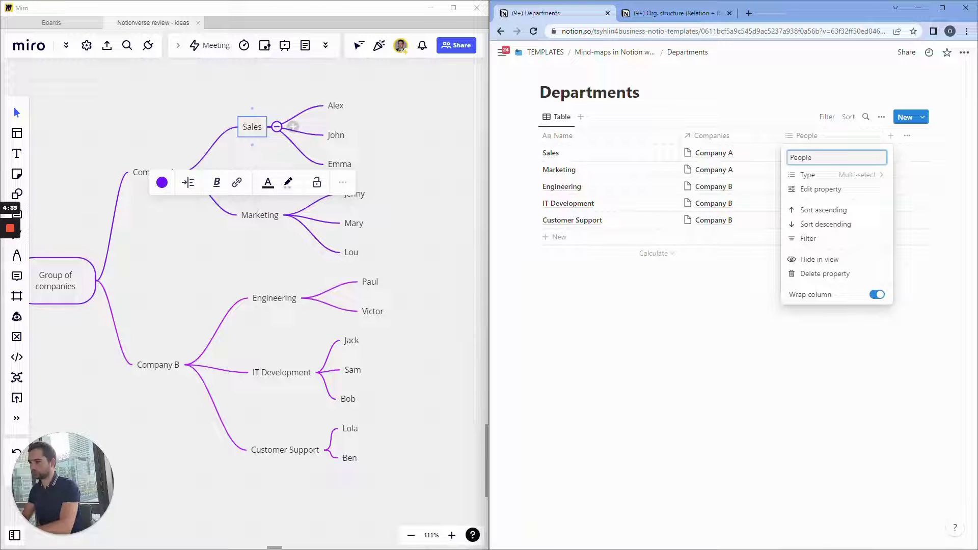
left_click(867, 175)
scroll(820, 355, "down", 1)
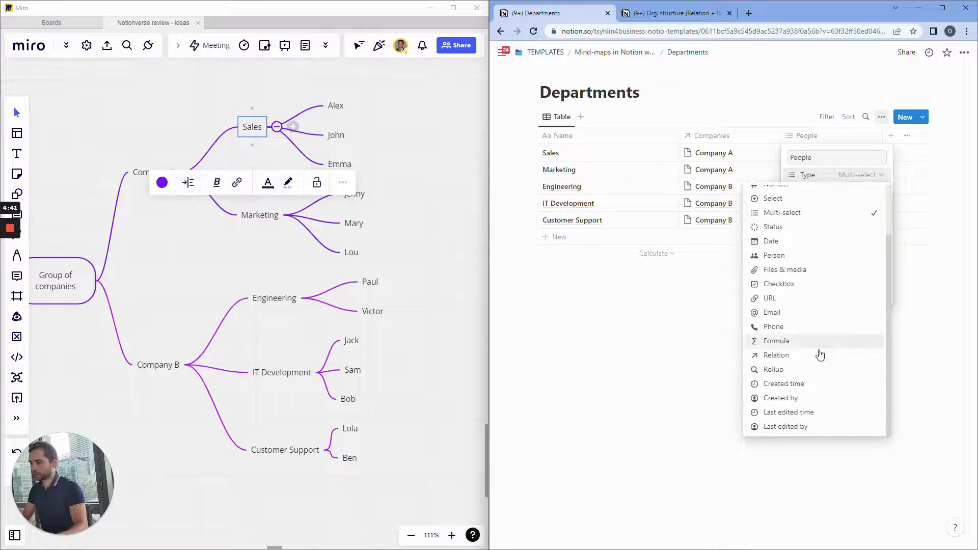
left_click(799, 355)
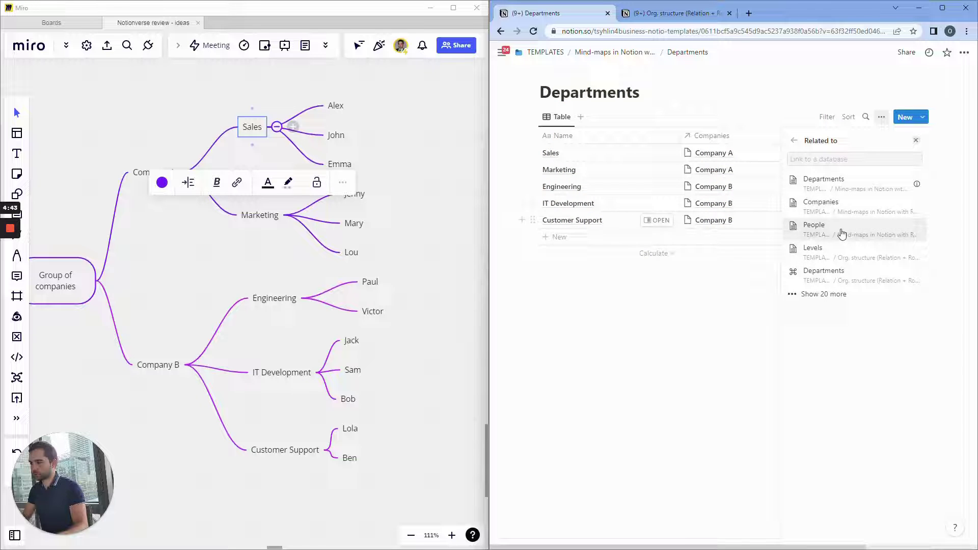
left_click(840, 233)
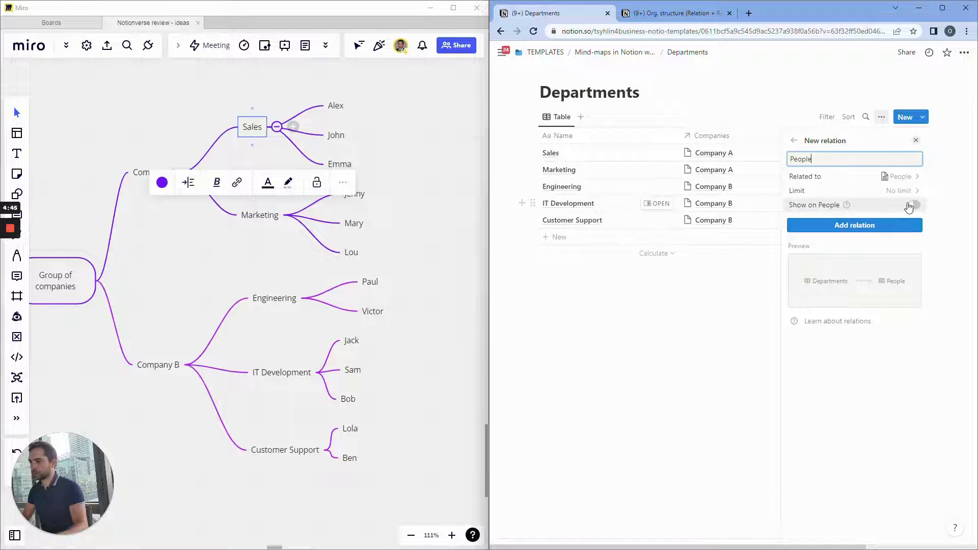
left_click(911, 206)
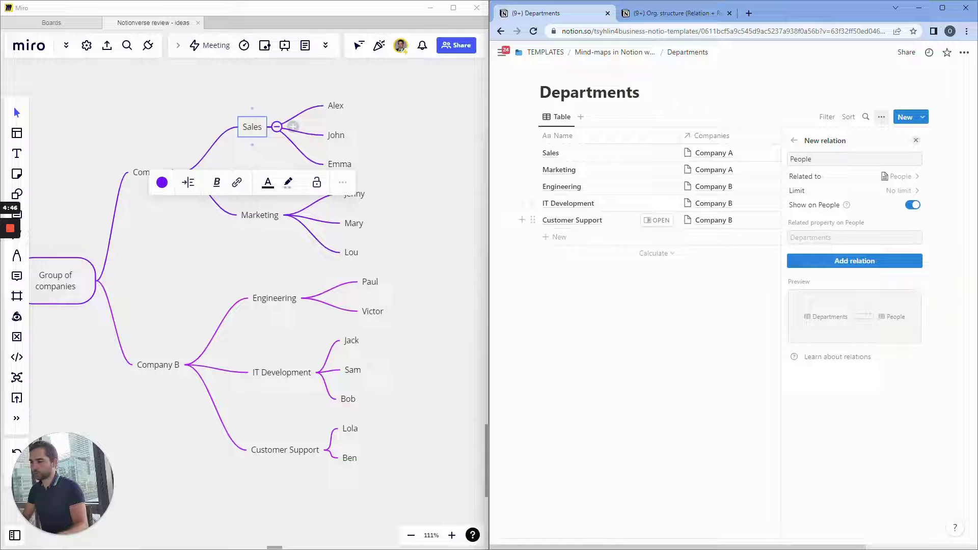
left_click(881, 261)
key("Escape")
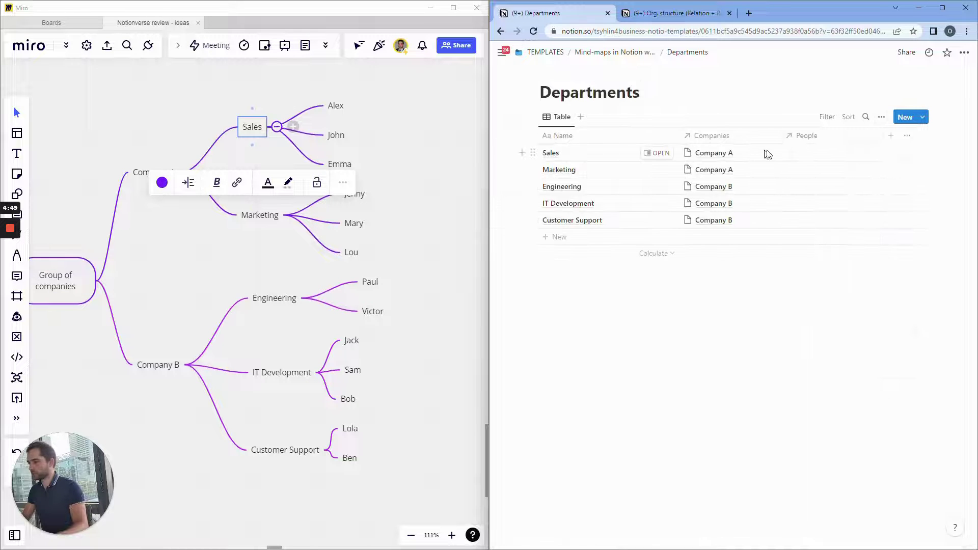
Step: Link Alex and the other team members to their departments
left_click(802, 155)
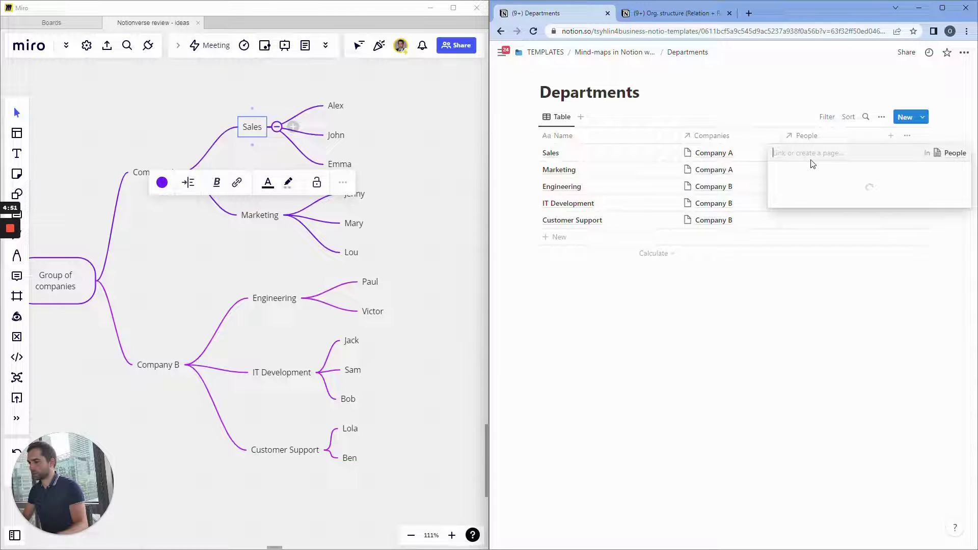
type("alex")
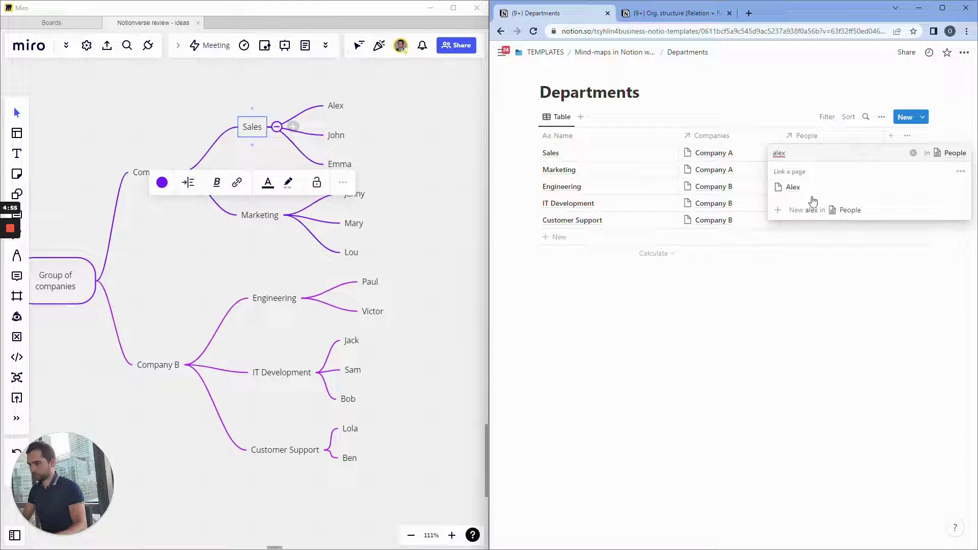
left_click(808, 188)
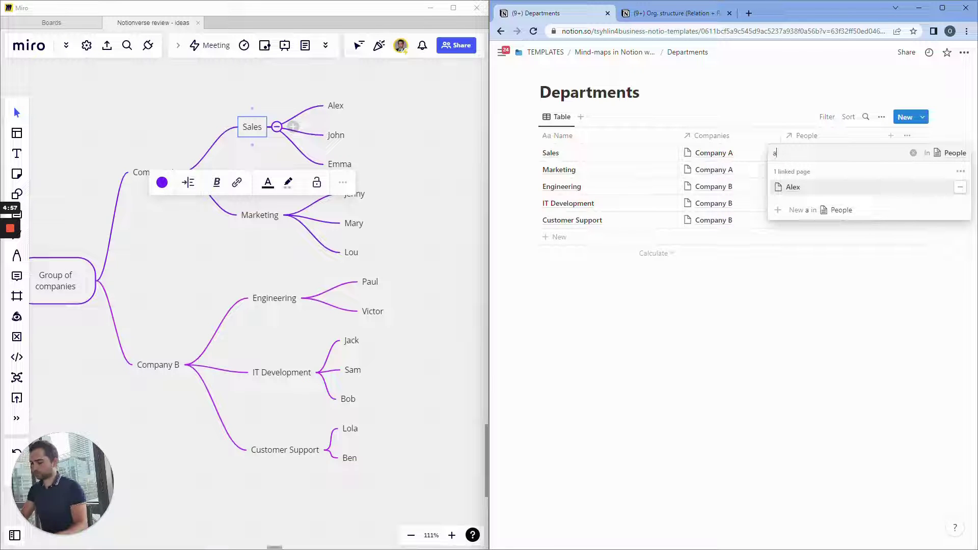
key("BackSpace")
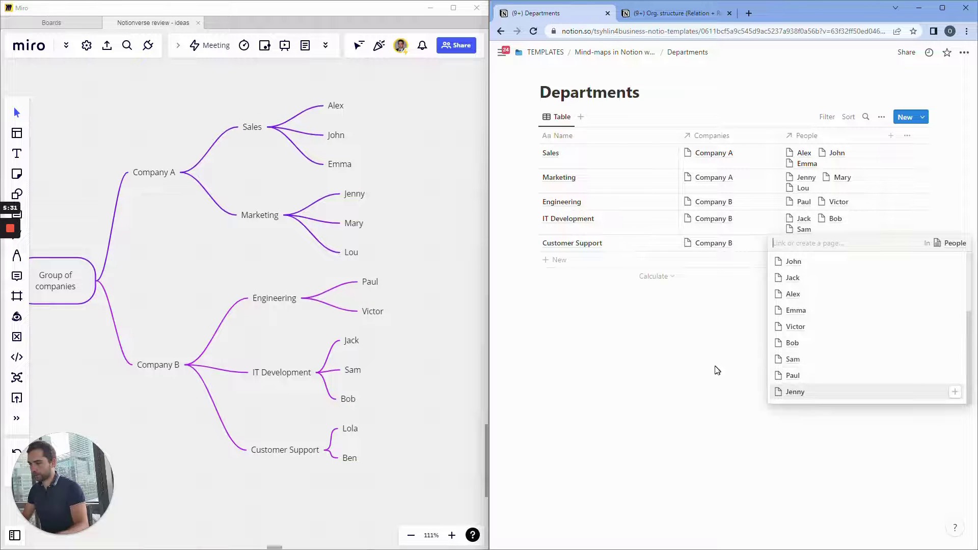
left_click(717, 370)
Step: Open the People database and delete its Tags property
left_click(596, 53)
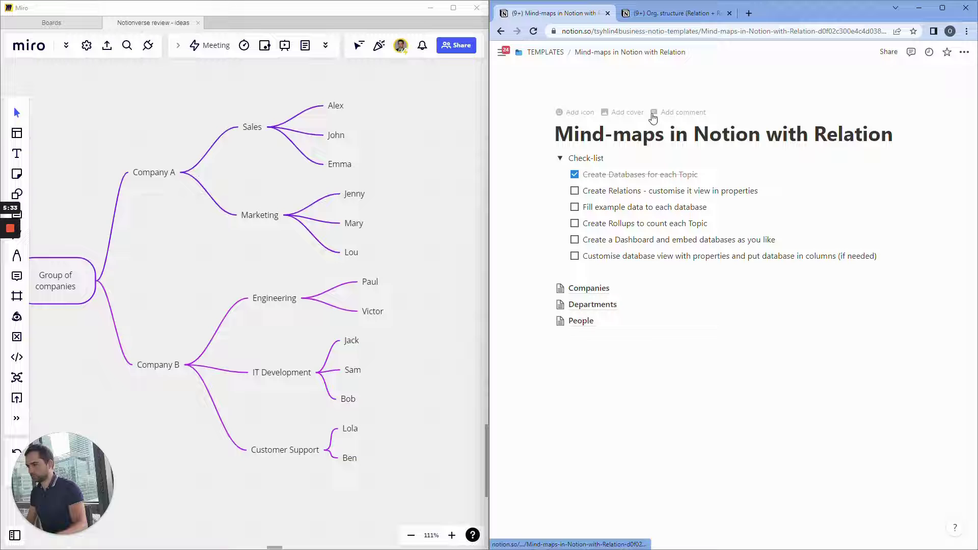
left_click(575, 329)
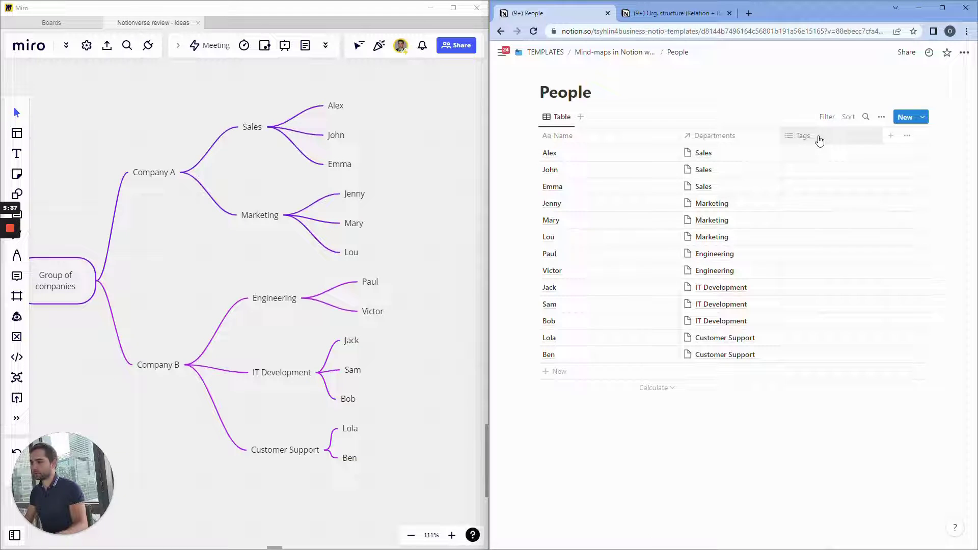
left_click(816, 136)
left_click(832, 275)
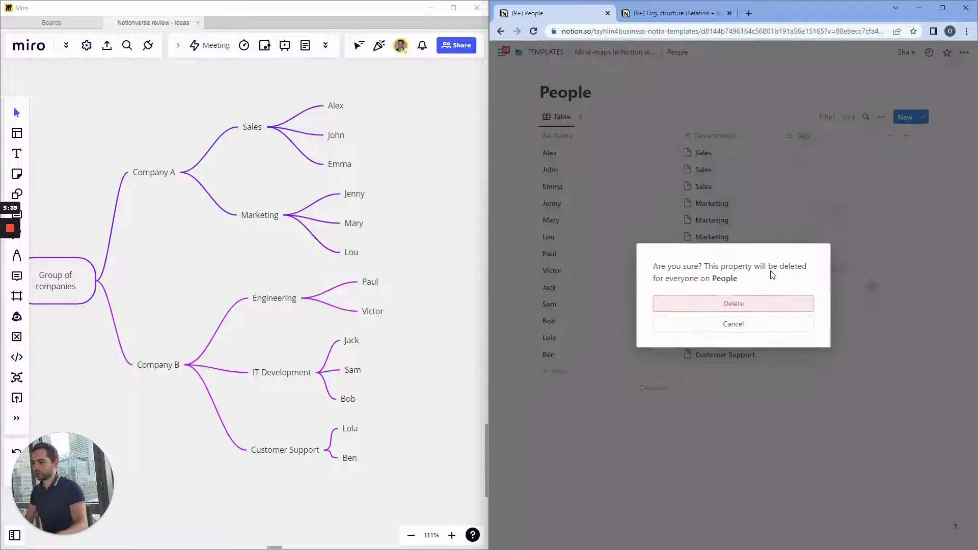
left_click(738, 302)
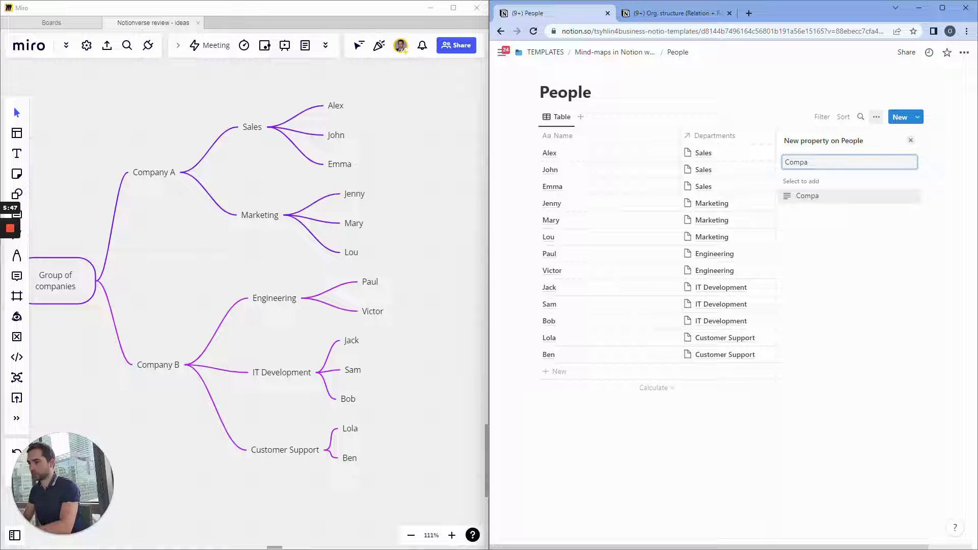
Step: Add a Rollup property pulling Companies through the Departments relation
key("BackSpace")
key("BackSpace")
type("Roll")
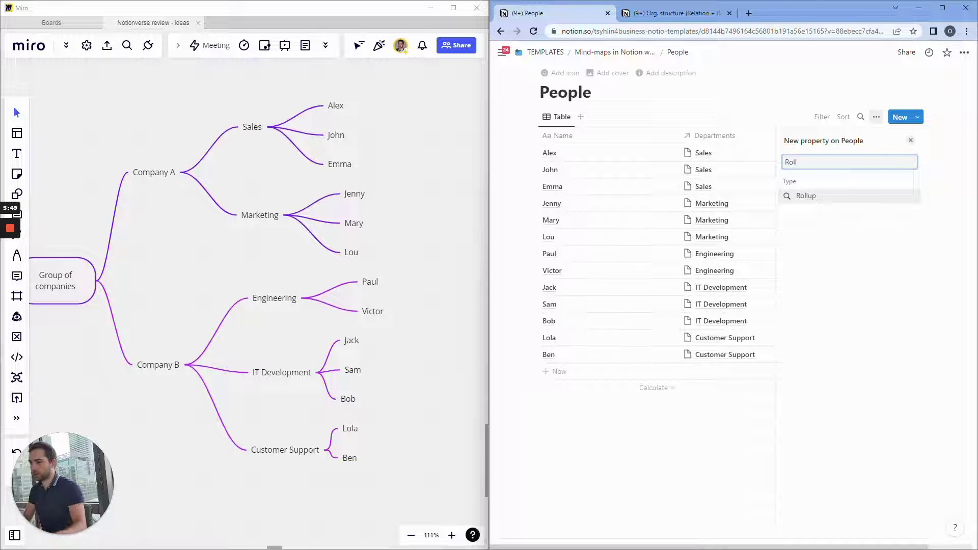
left_click(845, 197)
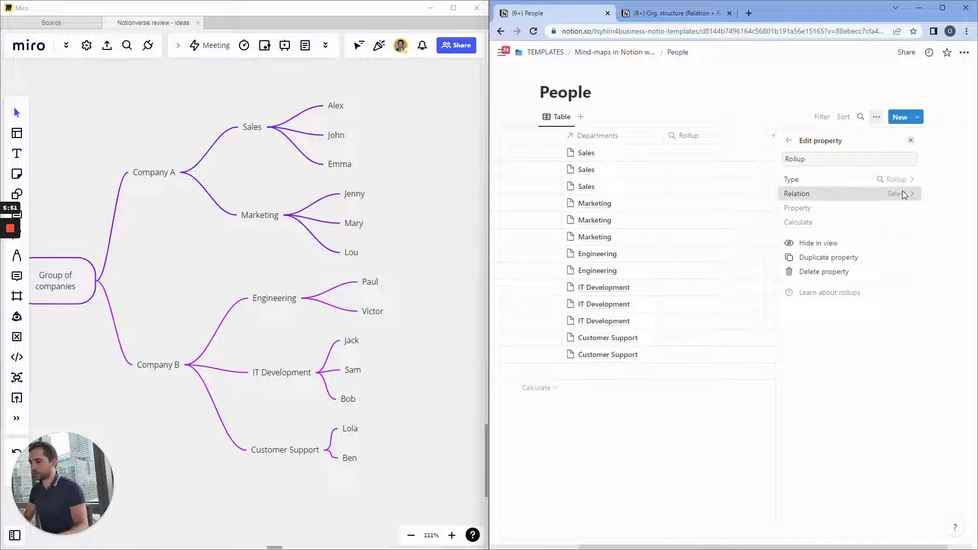
left_click(903, 193)
left_click(832, 235)
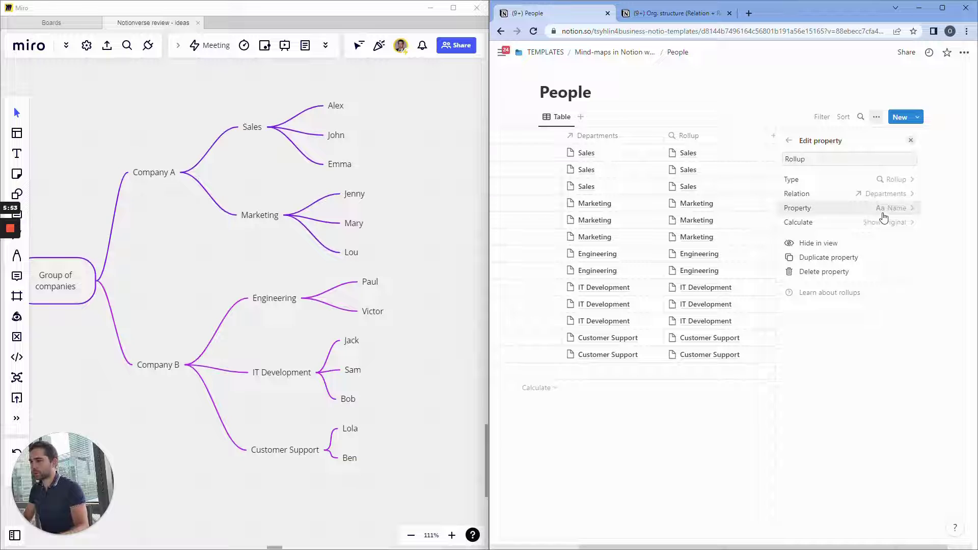
left_click(904, 208)
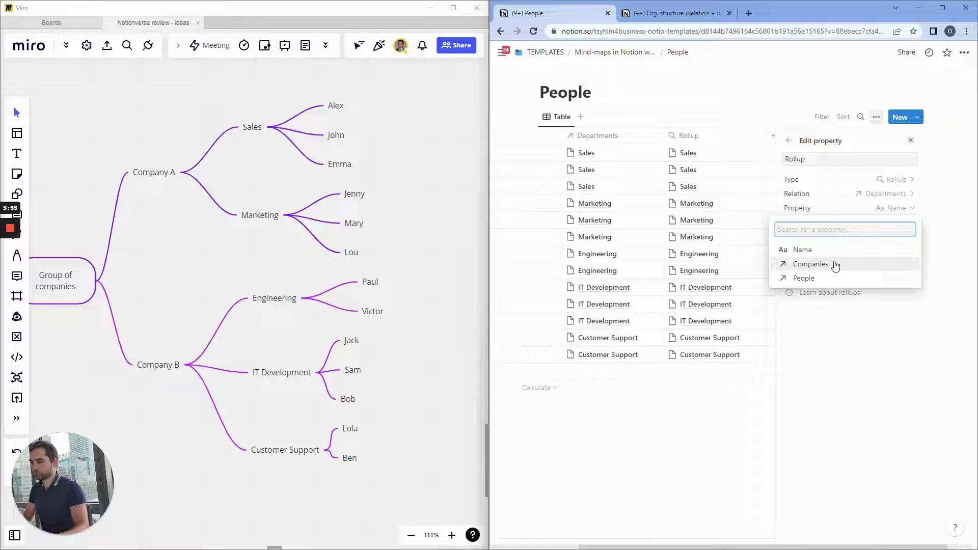
left_click(836, 265)
key("Escape")
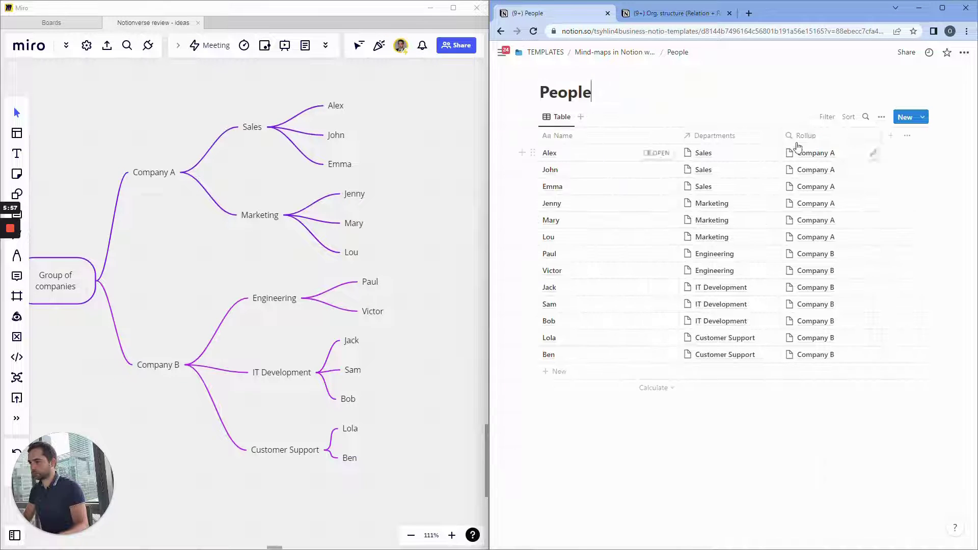
Step: Rename the rollup column to Company, narrow the Name column, and return to the main page
left_click(864, 142)
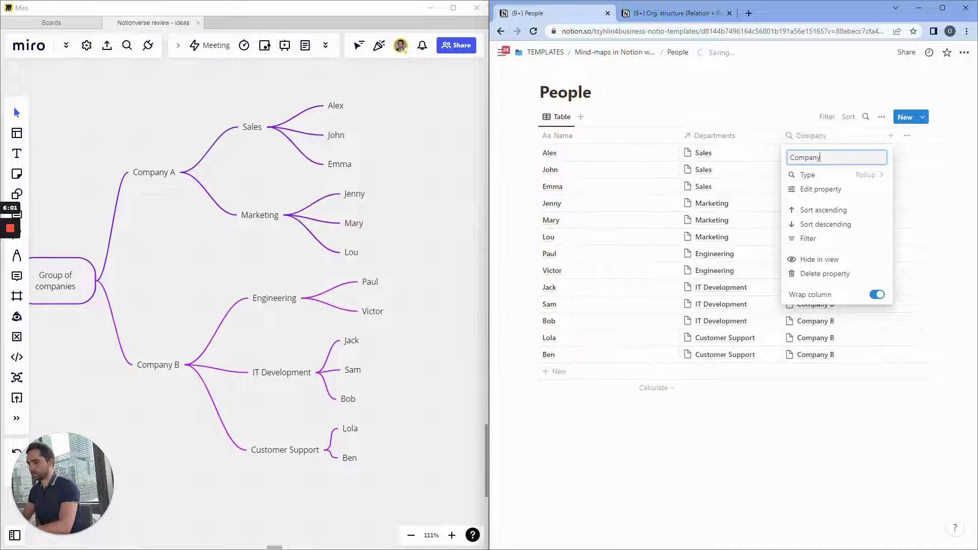
key("Return")
left_click_drag(679, 135, 637, 136)
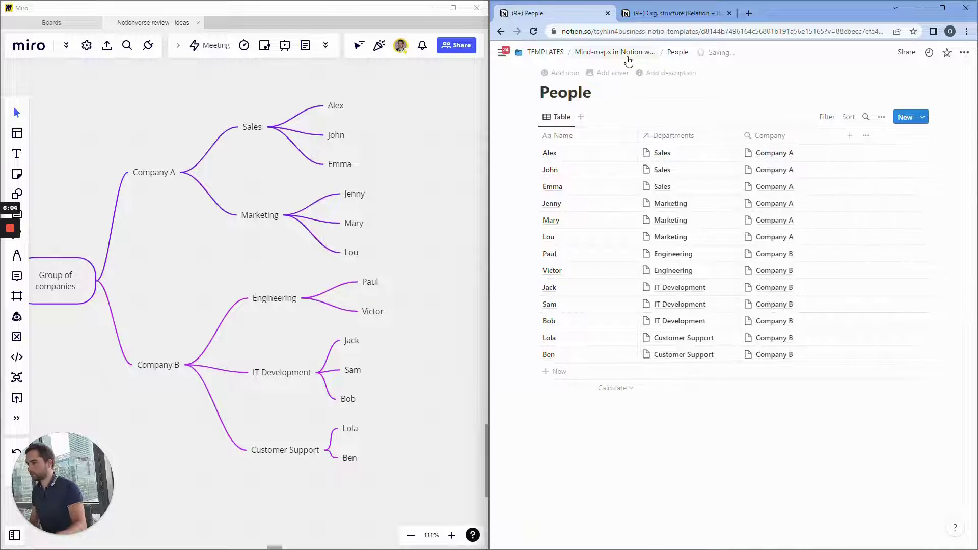
left_click(628, 58)
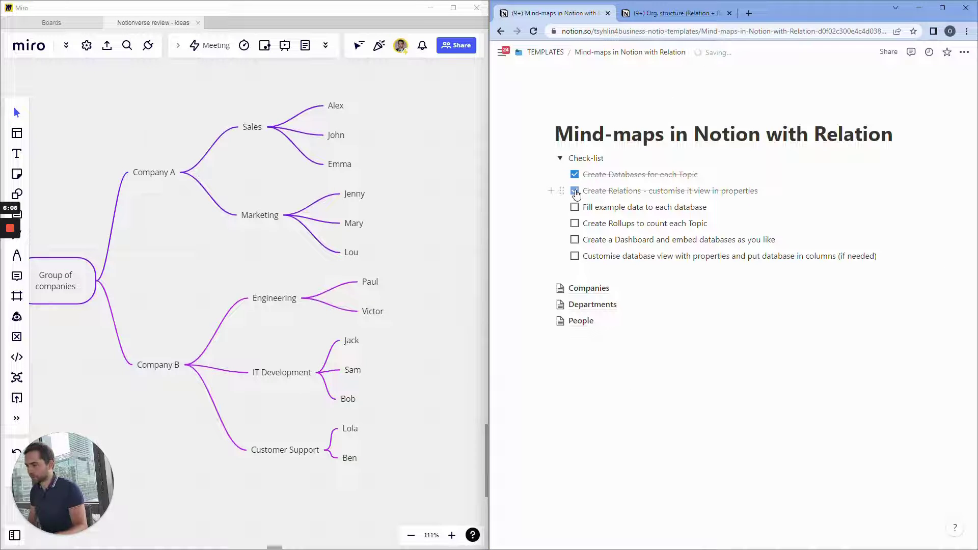
Step: Open Company A from the Companies database and add a new Rollup property
left_click(605, 292)
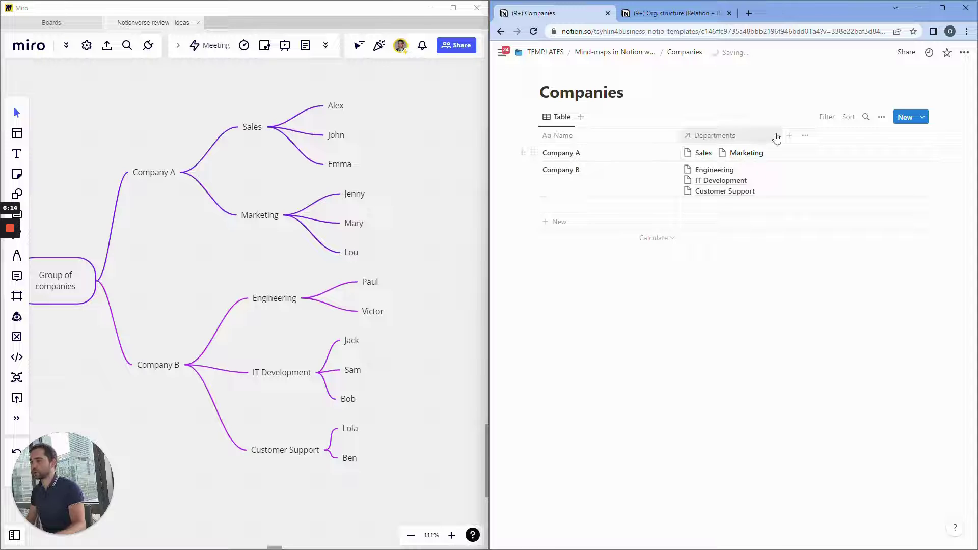
left_click(656, 155)
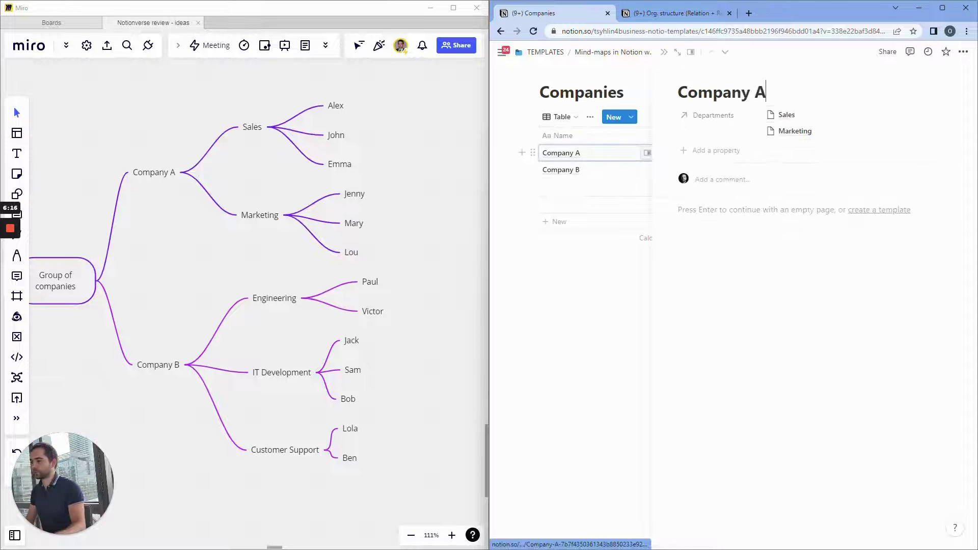
left_click(718, 151)
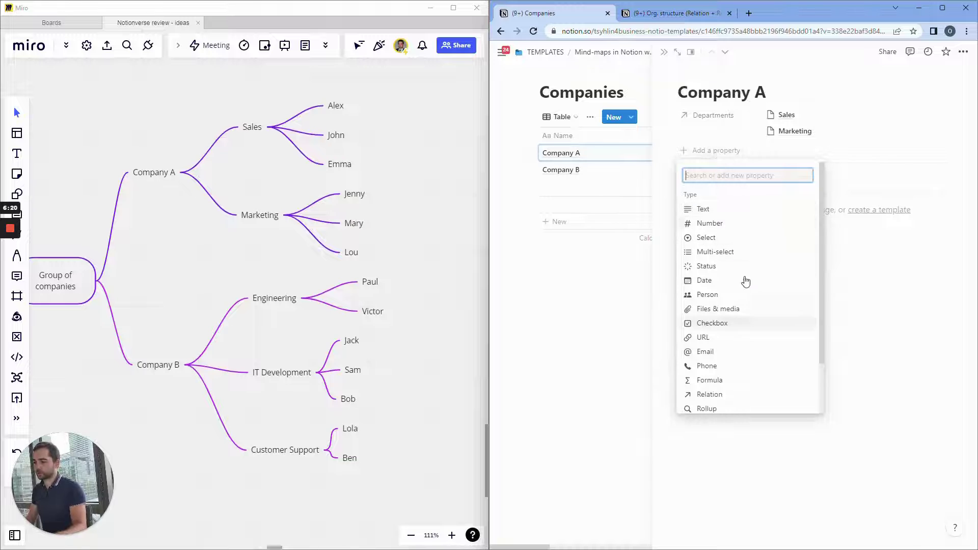
type("R")
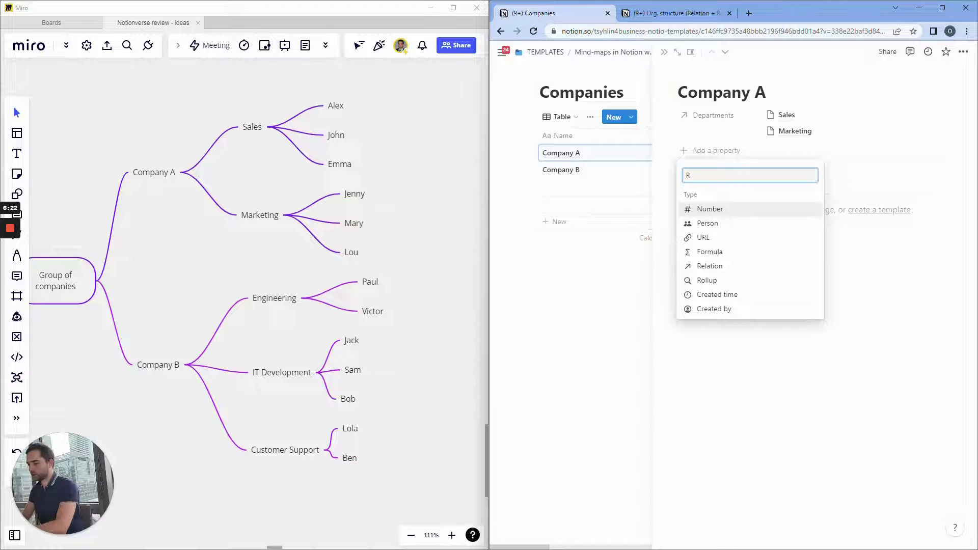
key("BackSpace")
type("Count")
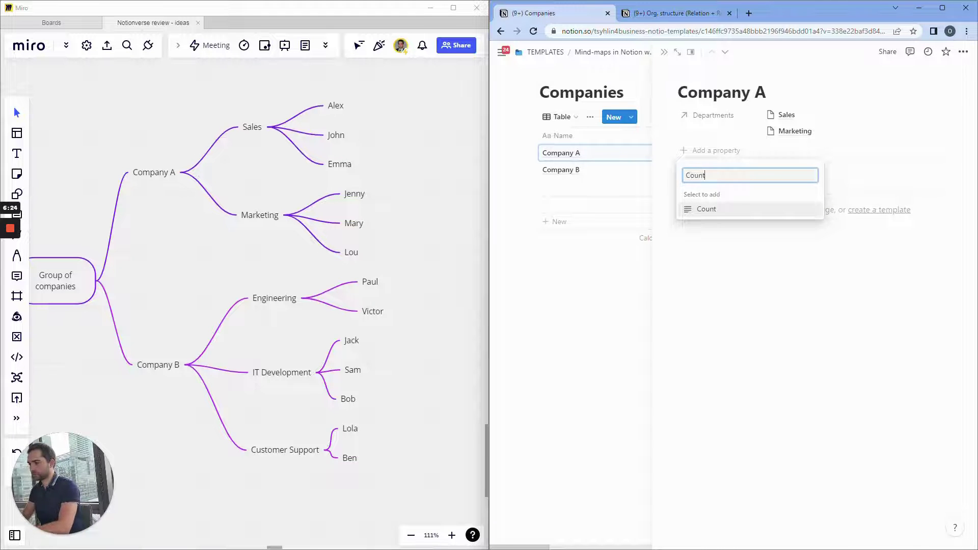
type("Rol")
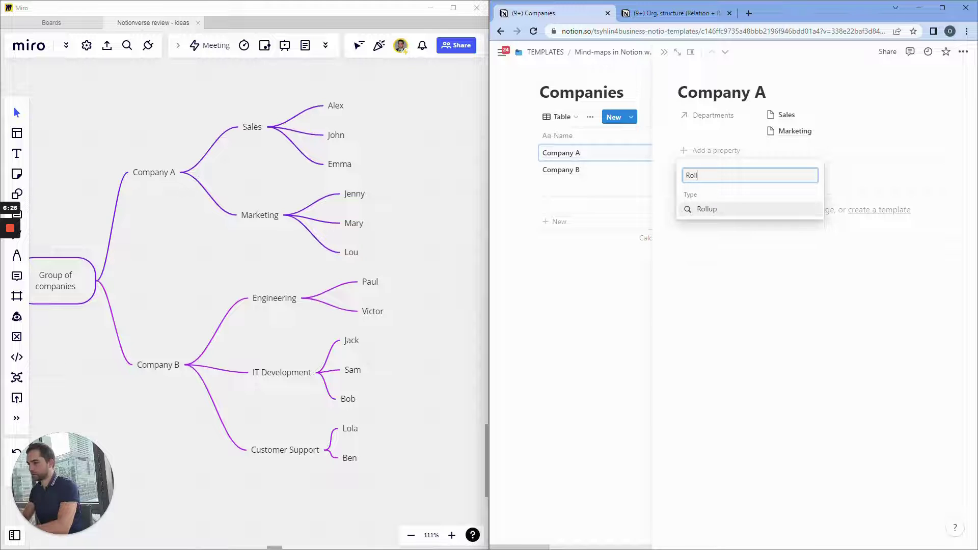
key("Return")
Step: Set the rollup to Count all of People via the Departments relation
left_click(802, 206)
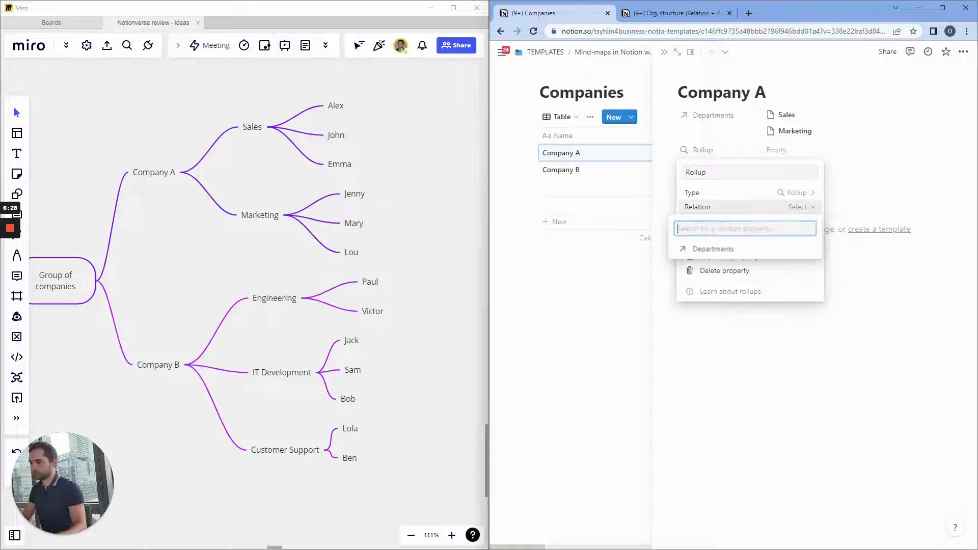
left_click(746, 247)
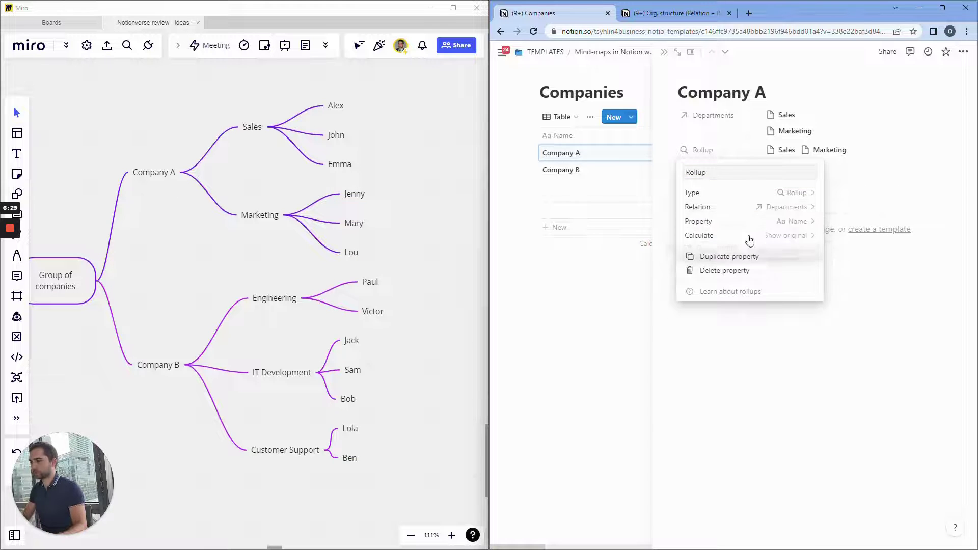
left_click(792, 224)
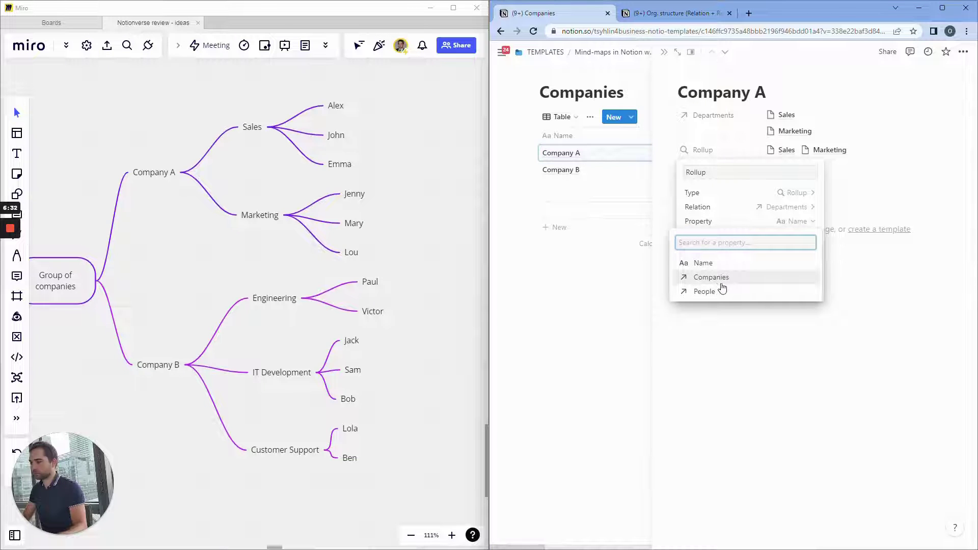
left_click(708, 291)
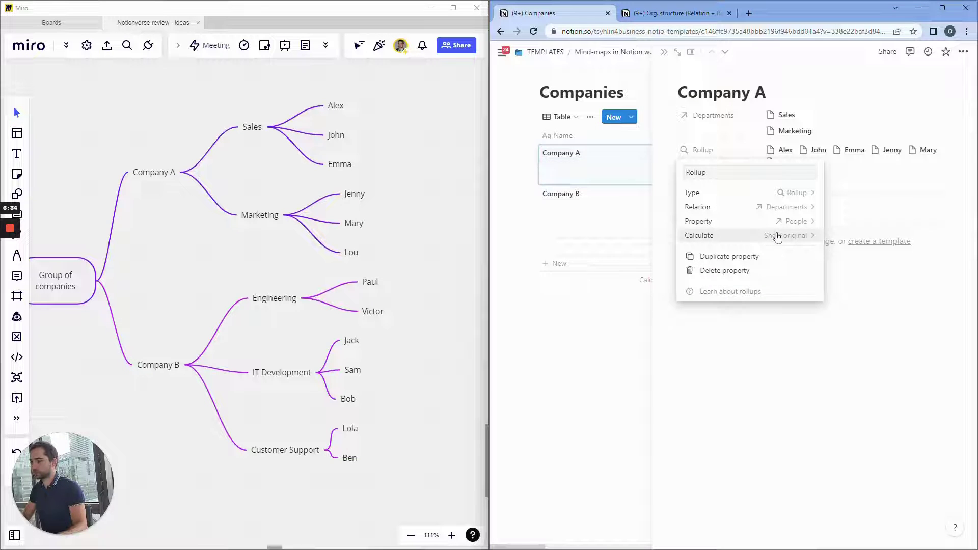
left_click(777, 237)
left_click(761, 280)
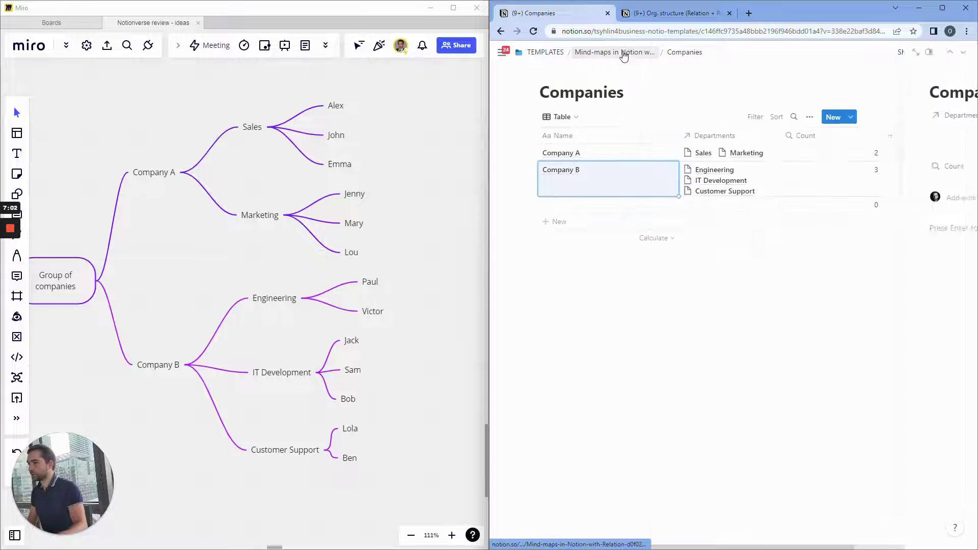
left_click(611, 52)
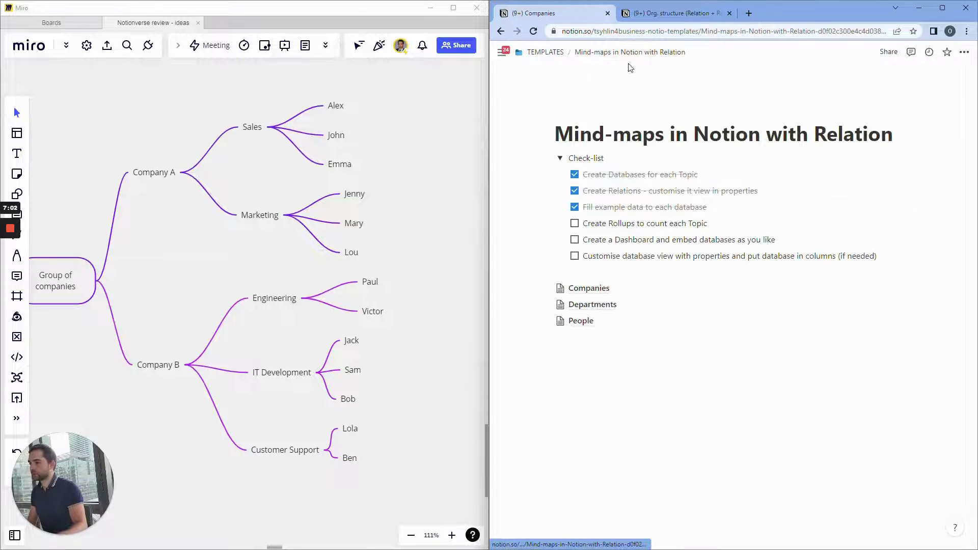
Step: Open the Sales department page and add a Rollup property renamed Headcount
left_click(590, 305)
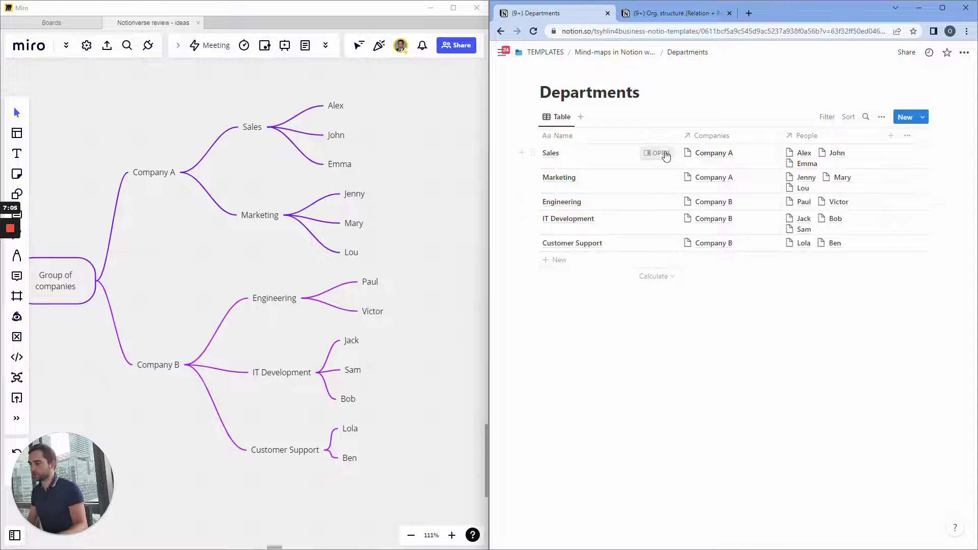
left_click(664, 153)
left_click(710, 186)
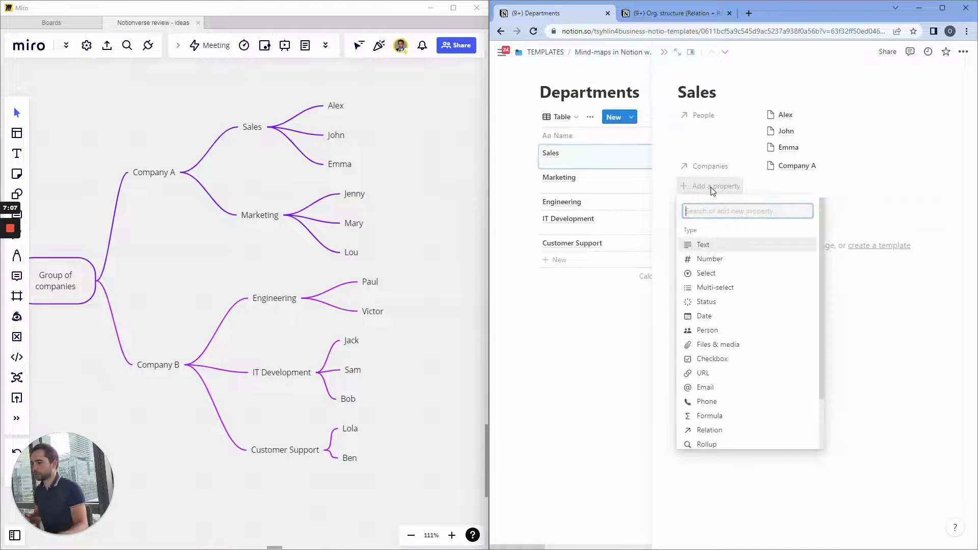
type("Ro")
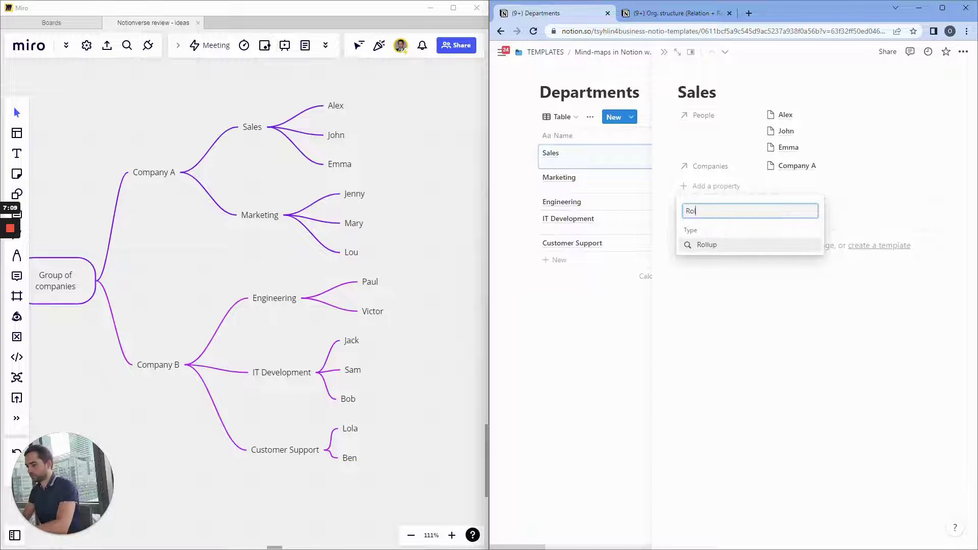
type("l")
key("Return")
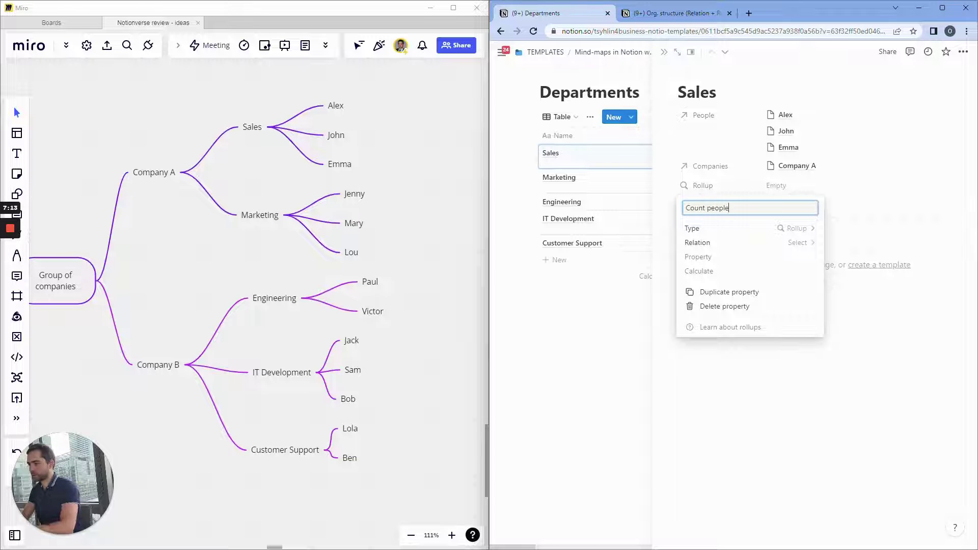
type("Count people")
key("ctrl+a")
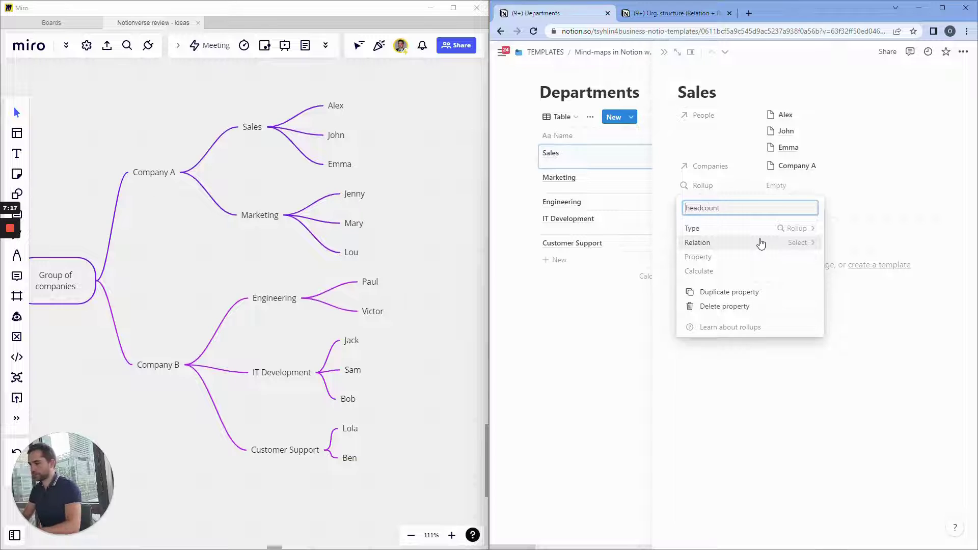
Step: Set Headcount to roll up the People relation with Count all
left_click(760, 244)
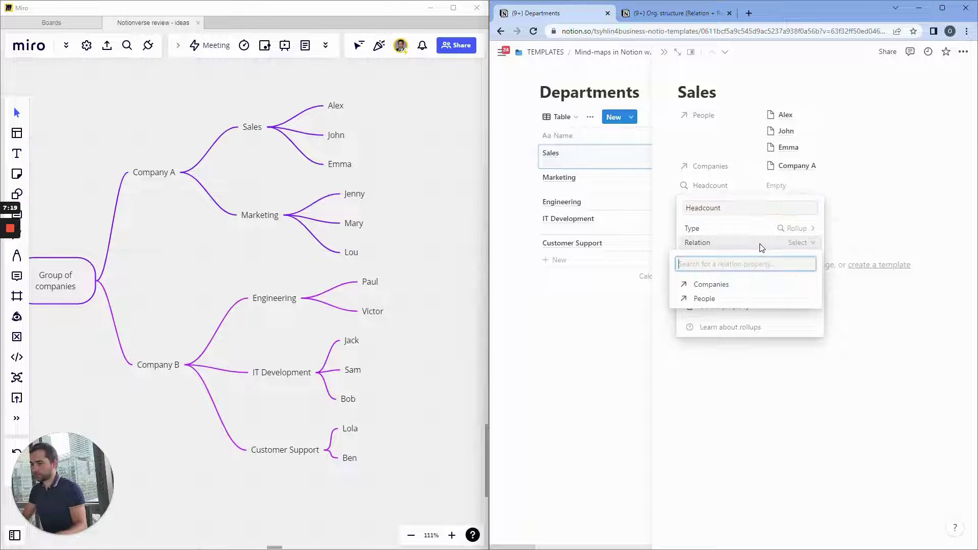
left_click(713, 300)
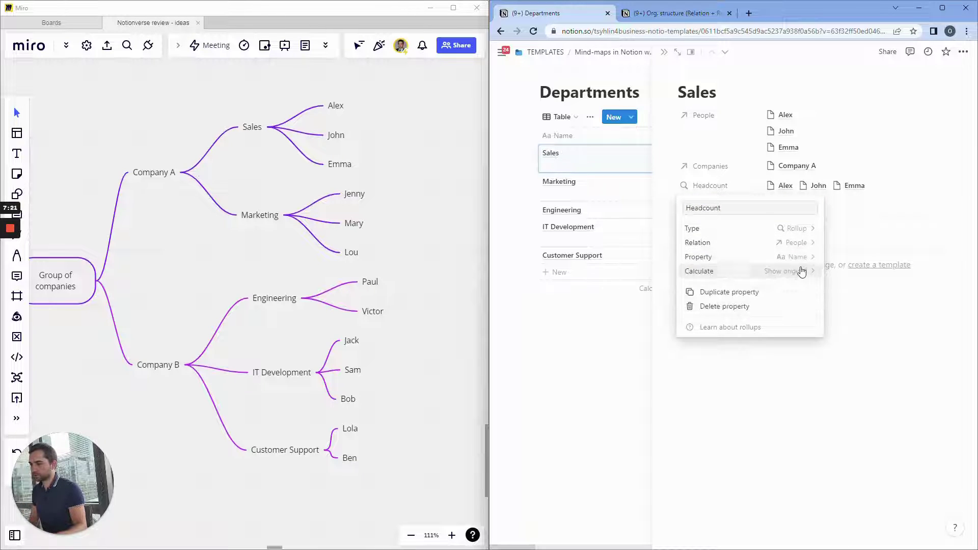
left_click(802, 272)
left_click(798, 319)
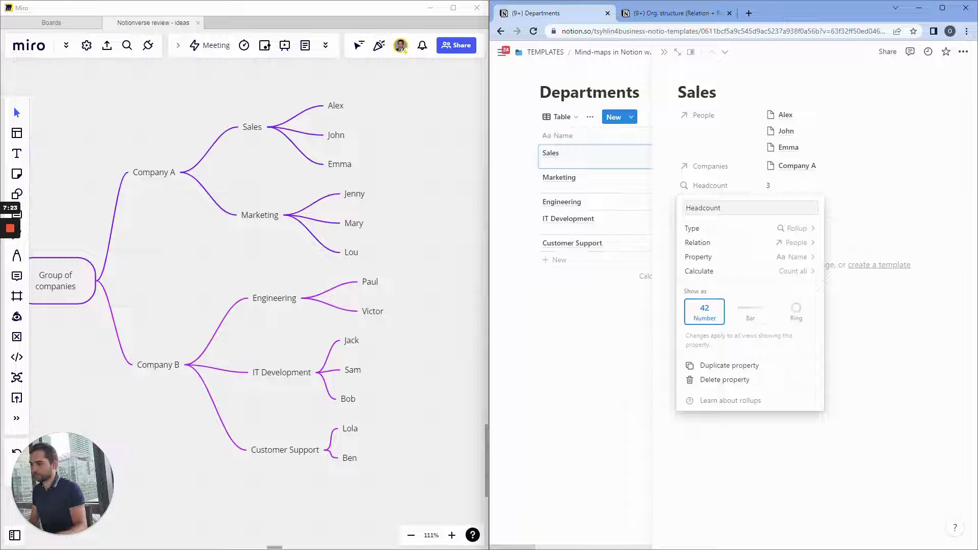
key("Escape")
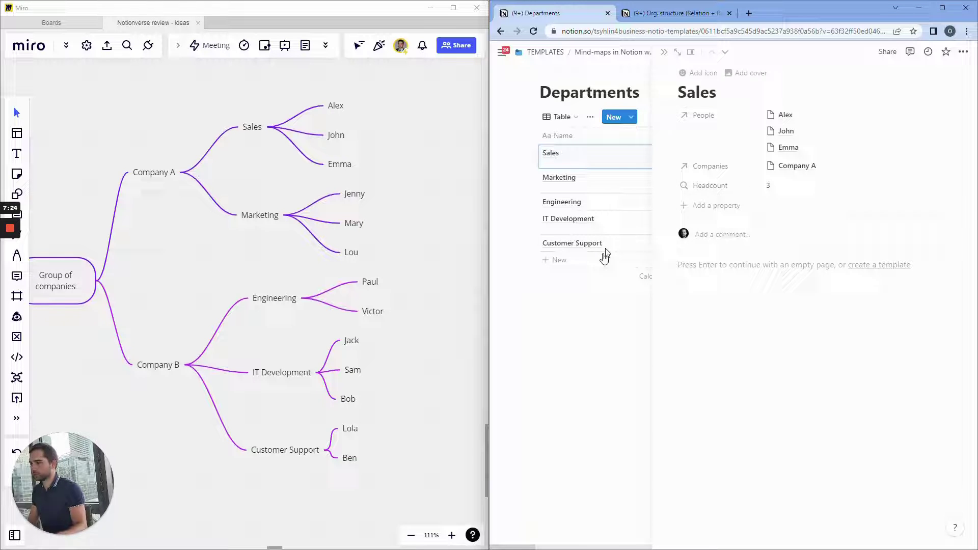
Step: Show the Headcount column in the Departments table, drag it into place, and add a blank line below
left_click(664, 52)
left_click(883, 118)
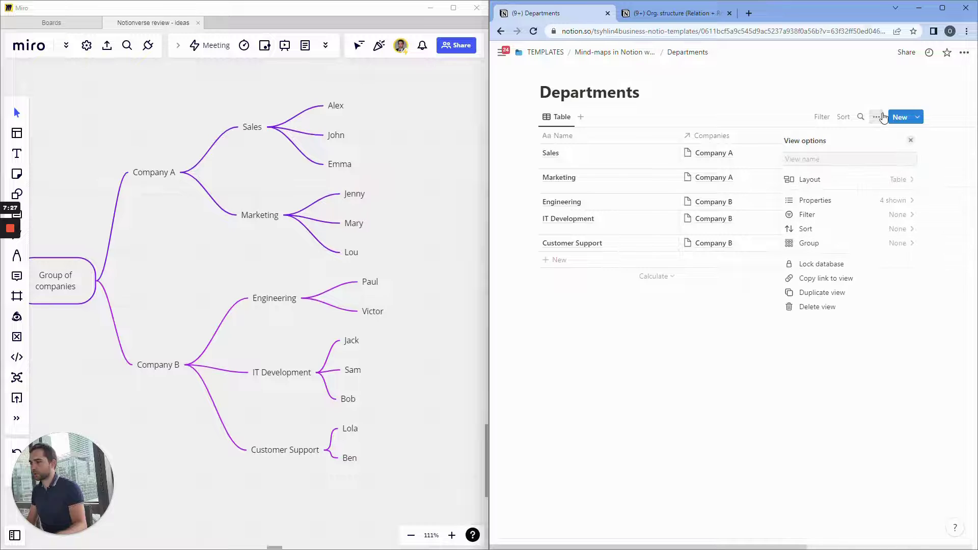
left_click(898, 201)
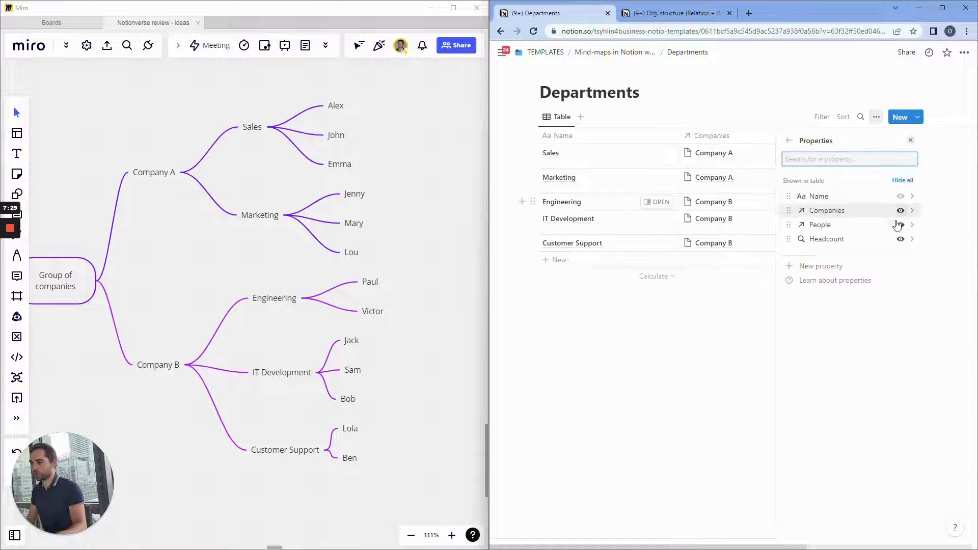
left_click(901, 240)
left_click(848, 124)
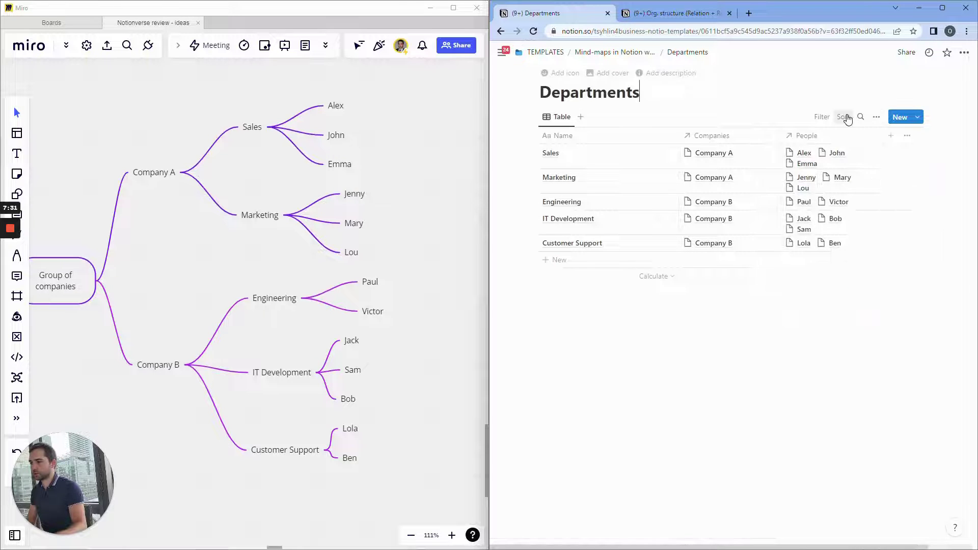
left_click(879, 118)
left_click(896, 200)
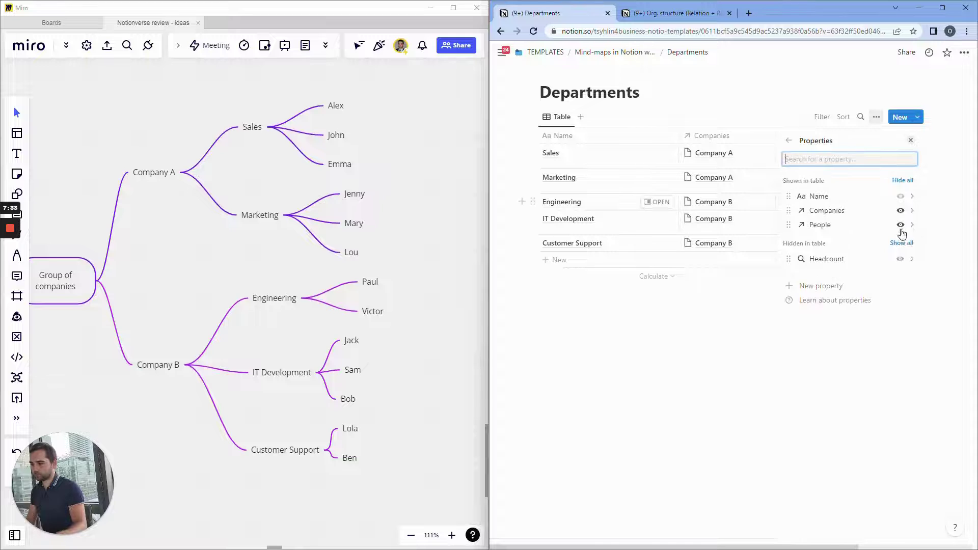
left_click(901, 258)
left_click(861, 128)
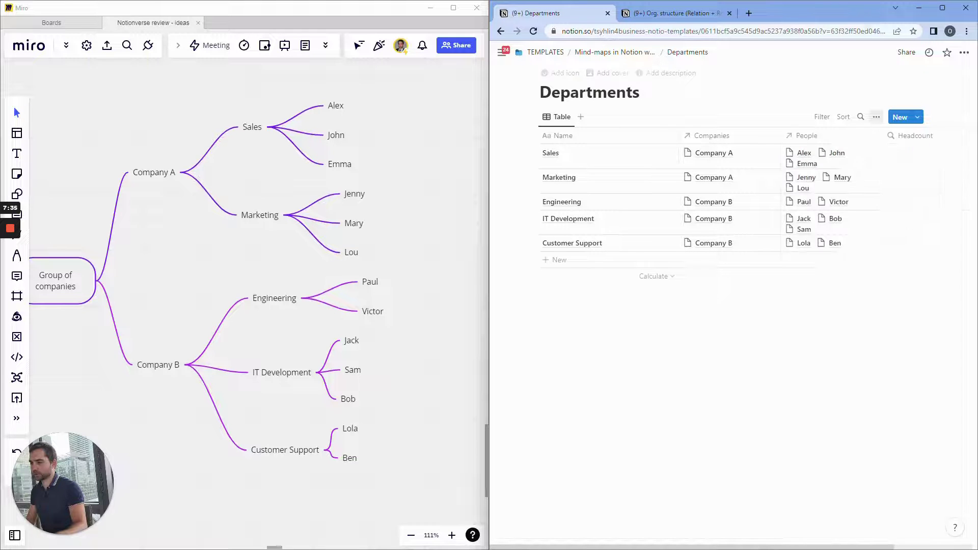
left_click_drag(867, 137, 716, 144)
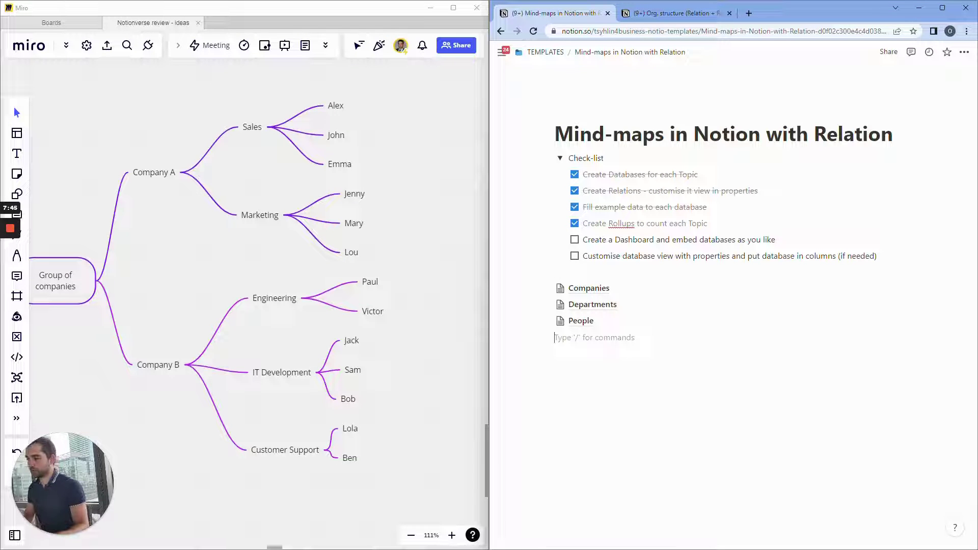
key("Return")
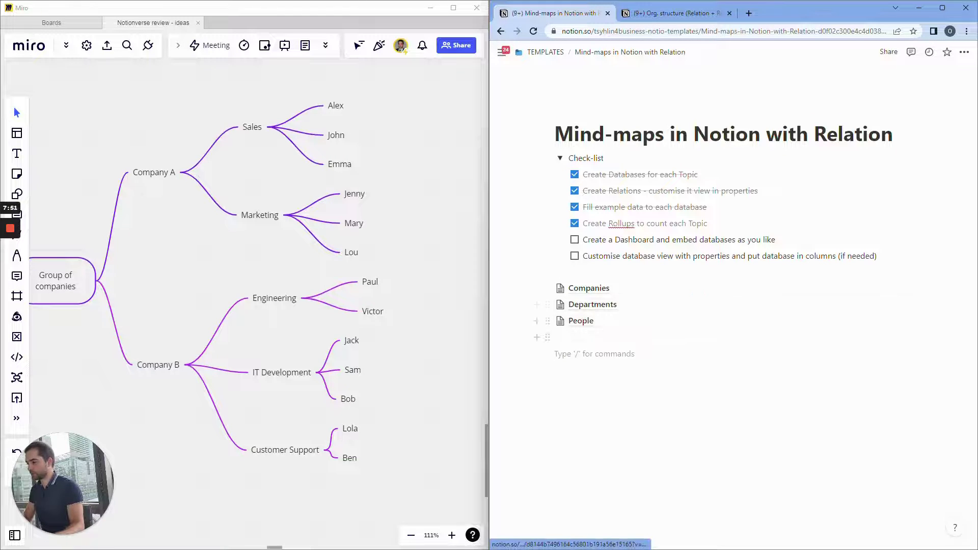
Step: Duplicate the Companies table view as 'Gallery' and switch its layout to gallery cards
left_click(605, 290)
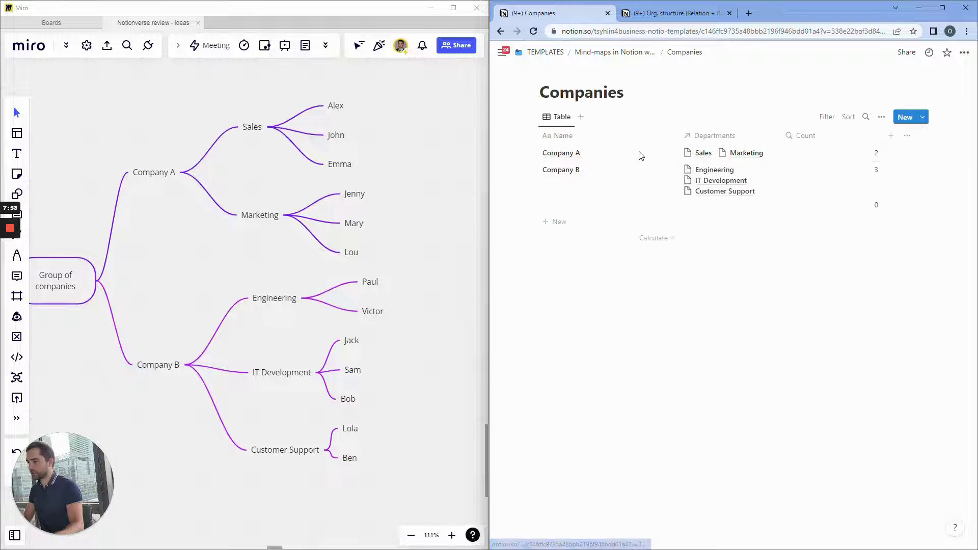
left_click(566, 123)
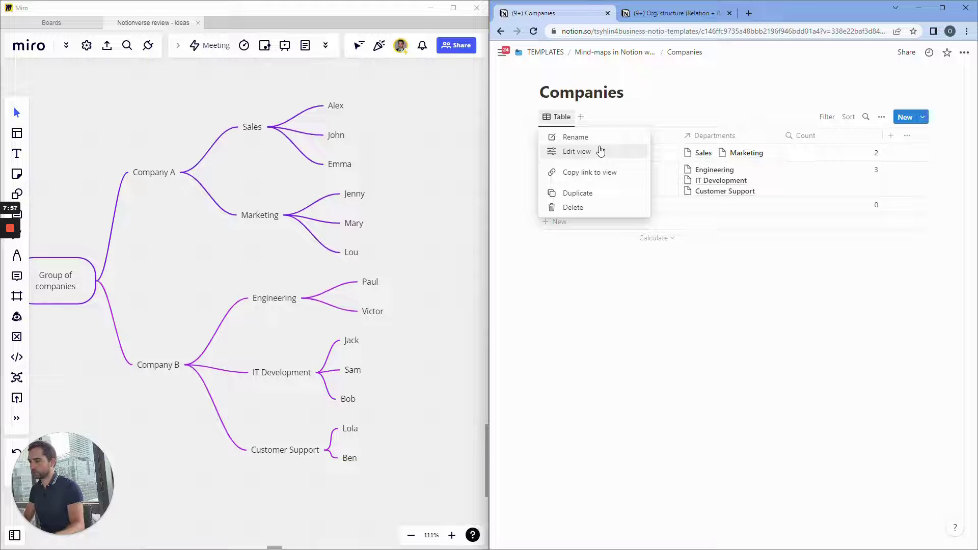
left_click(586, 197)
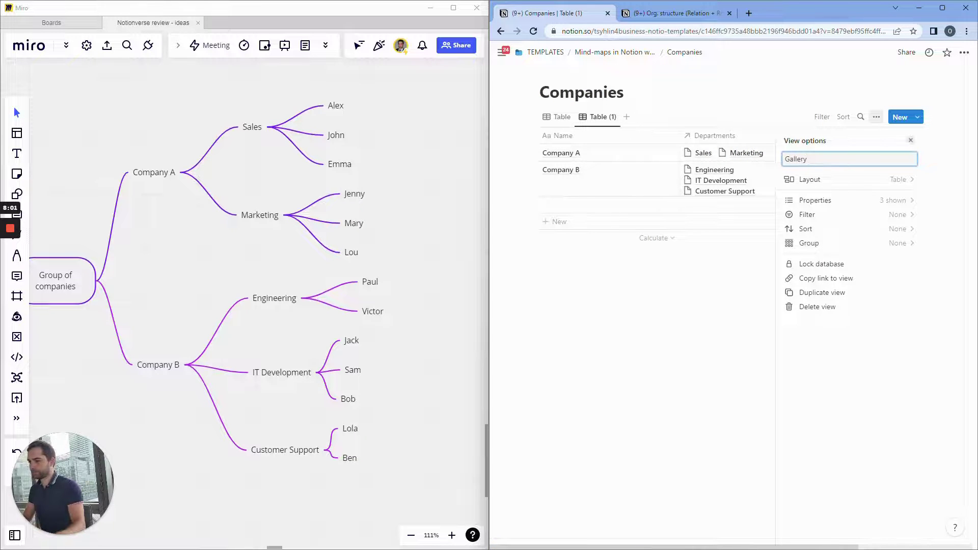
type("Gallery")
left_click(882, 182)
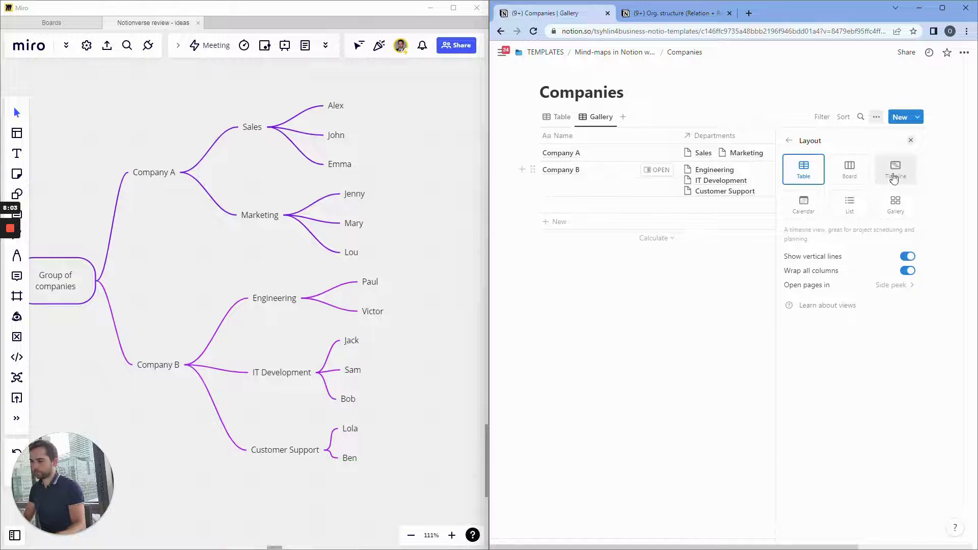
left_click(896, 203)
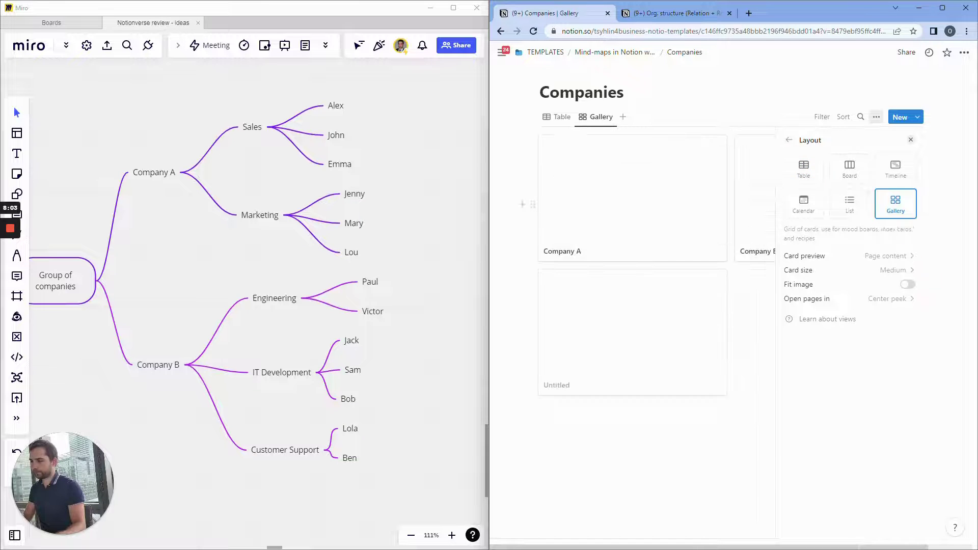
Step: Remove card previews and set the gallery card size to Medium
left_click(895, 257)
left_click(902, 272)
left_click(904, 273)
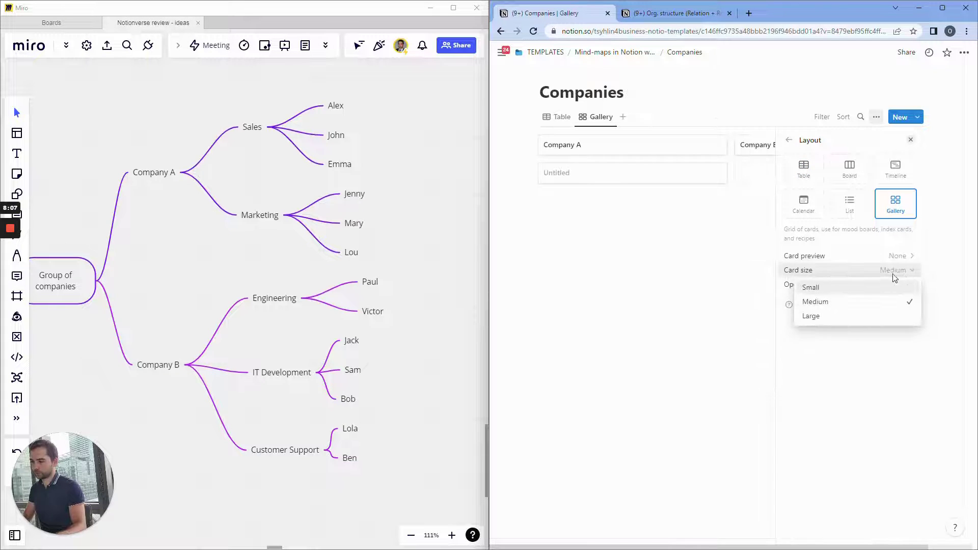
left_click(858, 288)
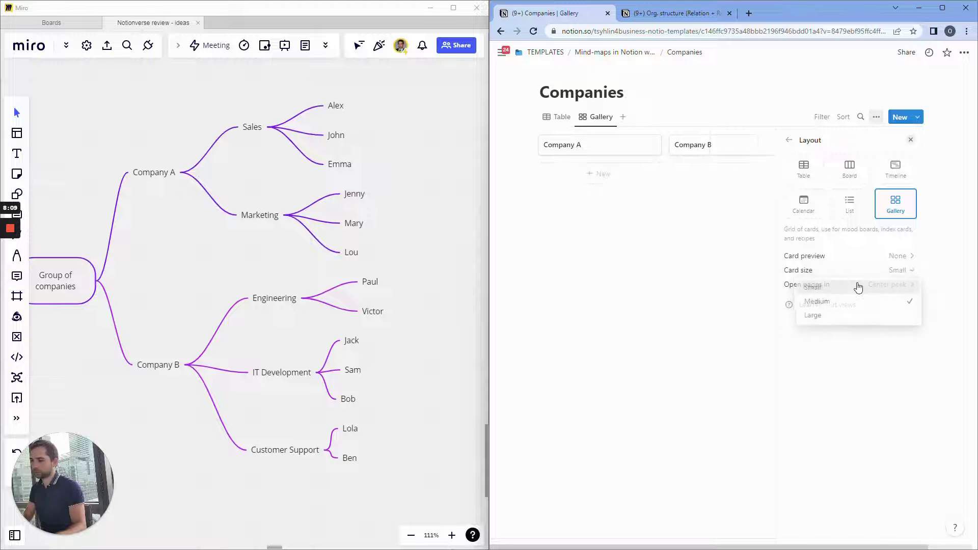
left_click(859, 271)
left_click(847, 301)
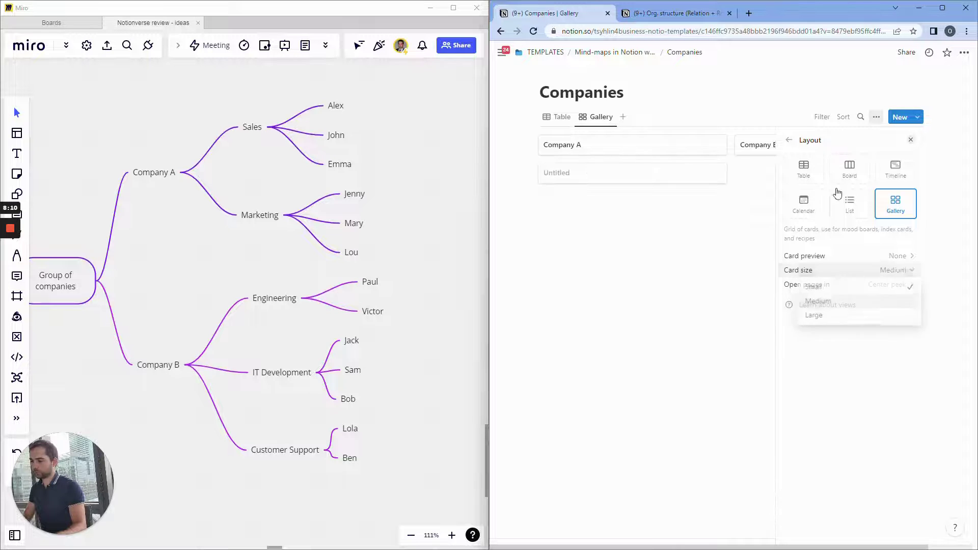
Step: Show the Departments property on the gallery cards
left_click(789, 140)
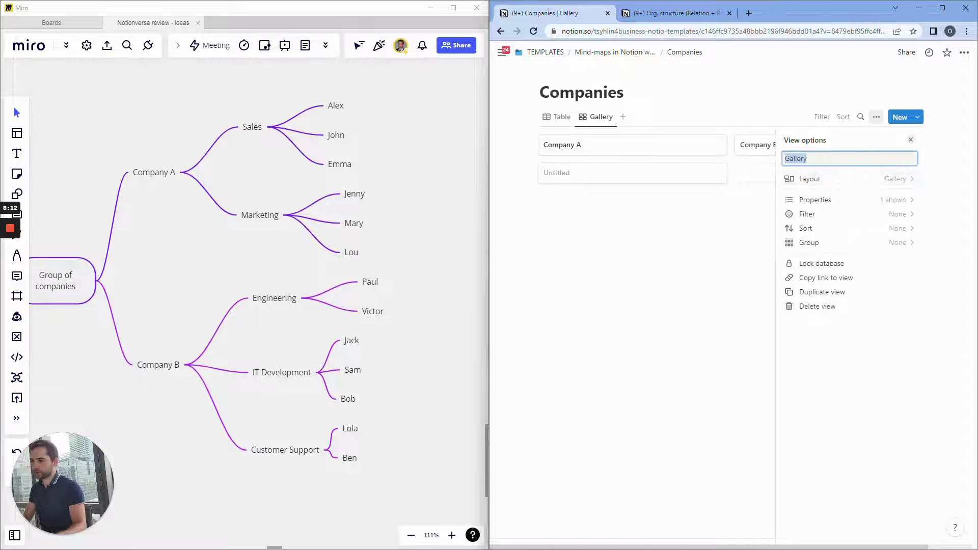
left_click(902, 202)
left_click(900, 244)
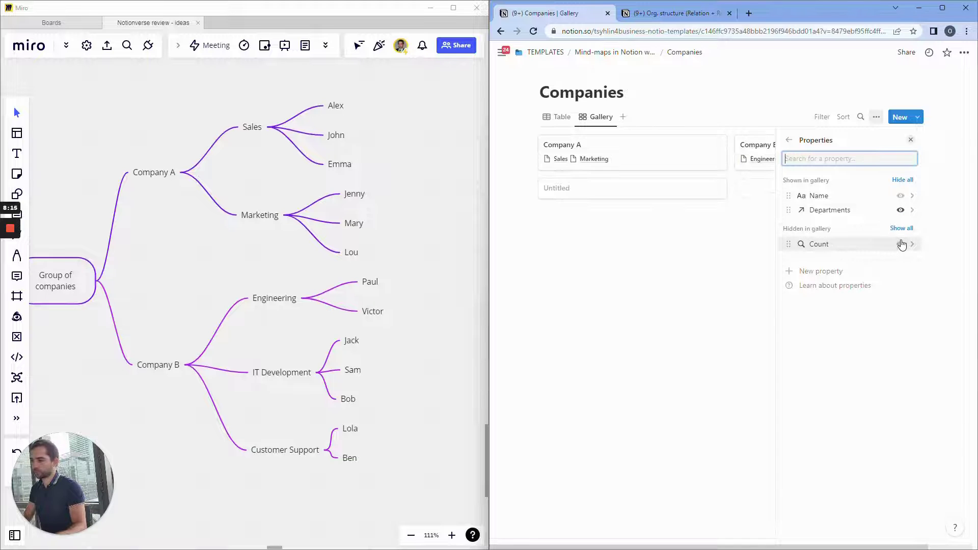
left_click(911, 139)
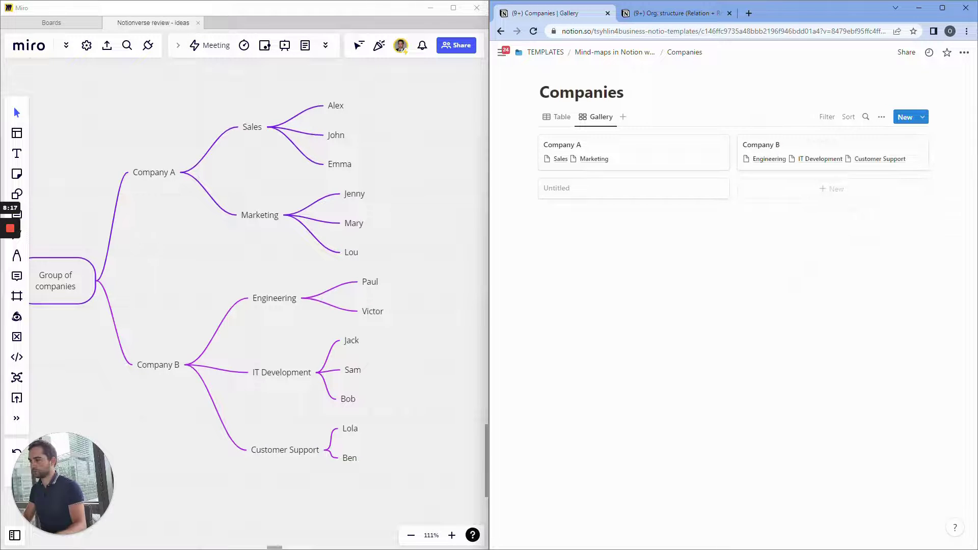
Step: Copy a link to the Companies Gallery view
left_click(614, 53)
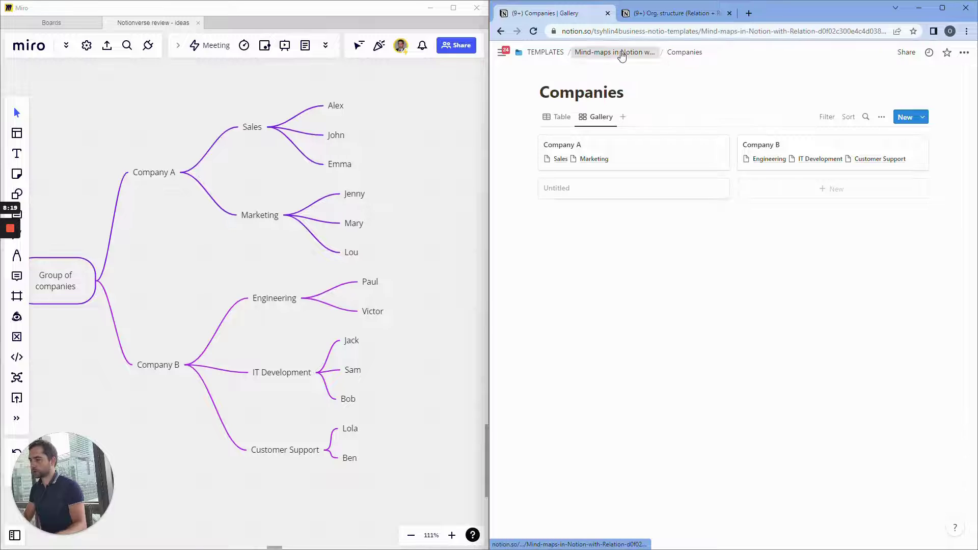
type("/")
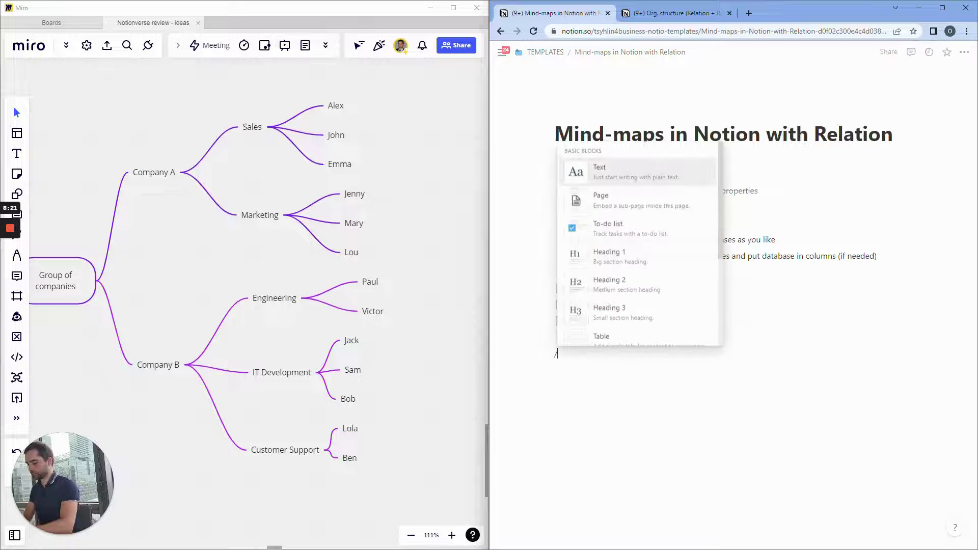
key("Escape")
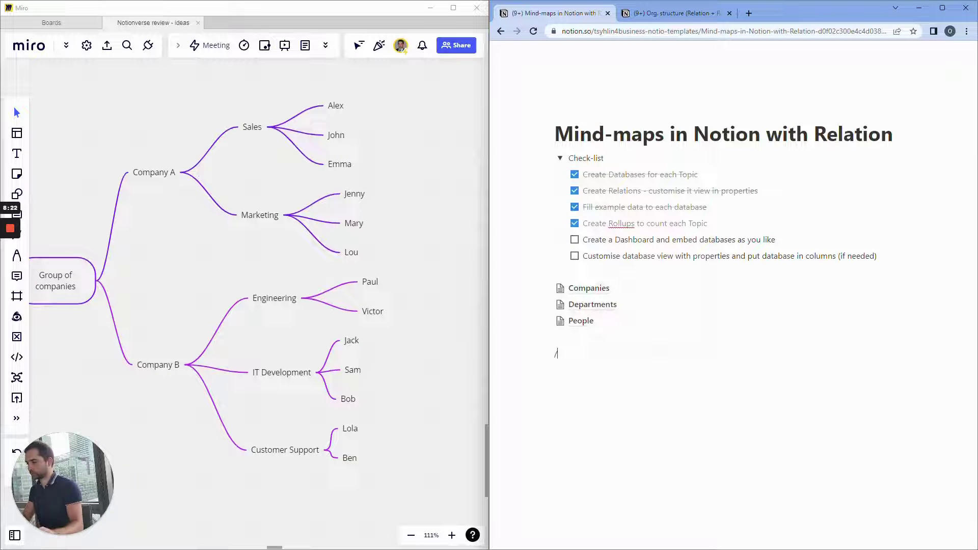
left_click(592, 288)
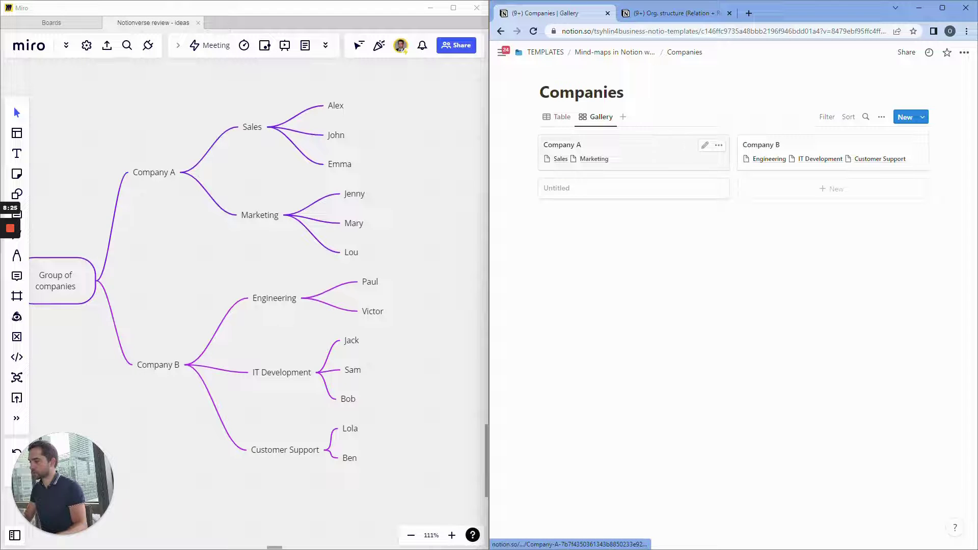
left_click(596, 117)
left_click(878, 118)
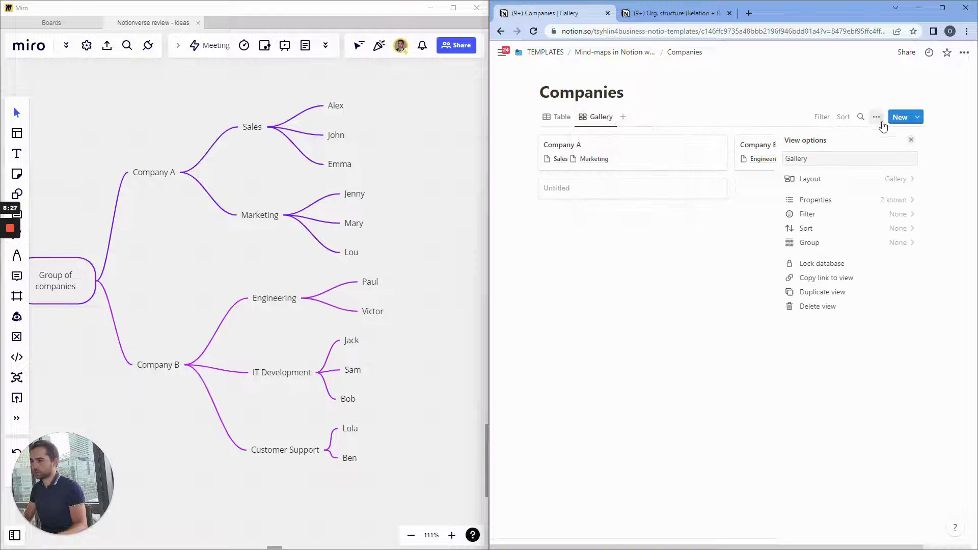
left_click(859, 280)
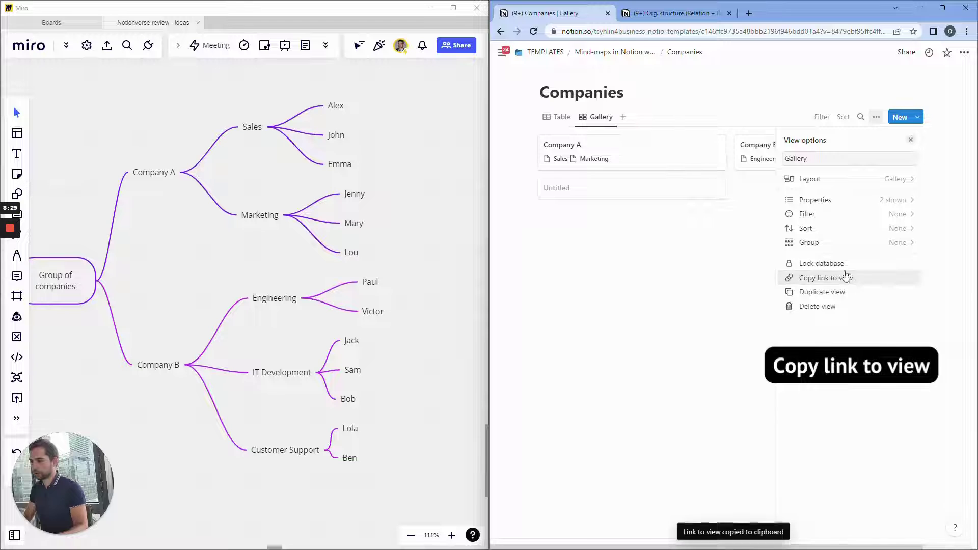
Step: Paste the Gallery view link below the page links on the Mind-maps page
left_click(614, 52)
left_click(556, 354)
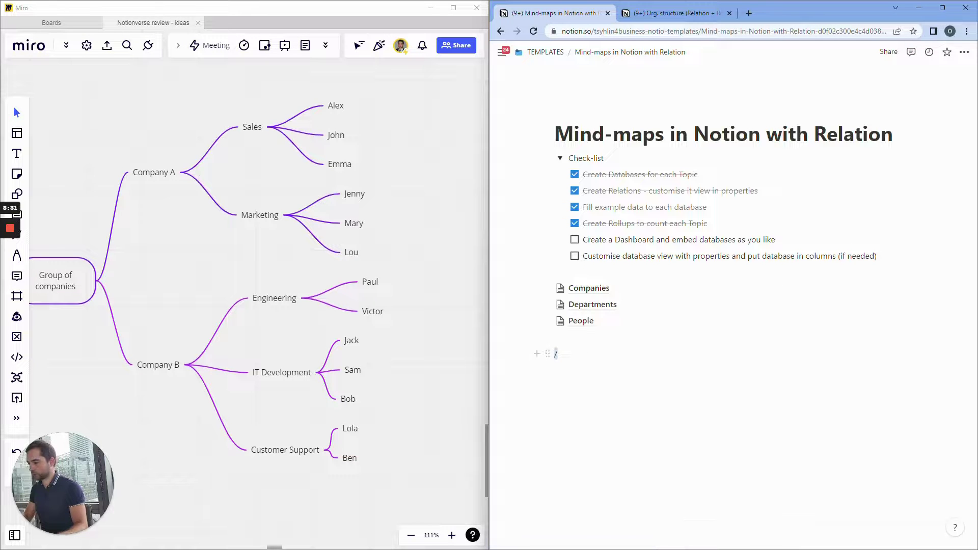
key("ctrl+v")
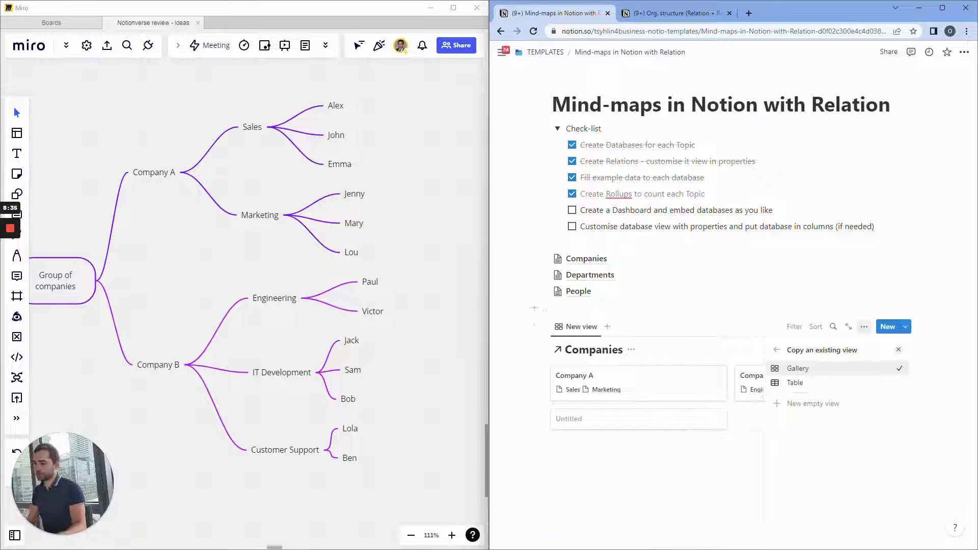
left_click(790, 299)
key("alt+Left")
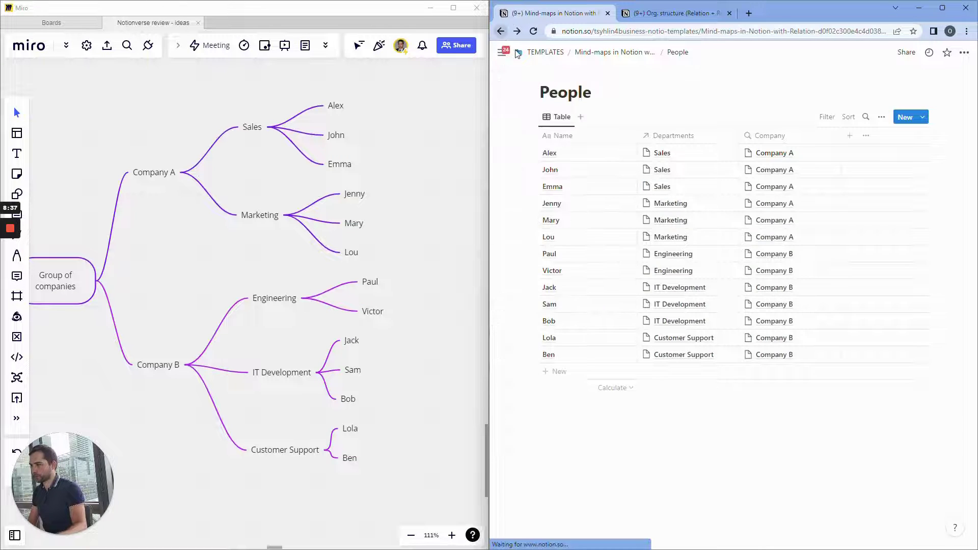
Step: Delete the Untitled card from the embedded gallery and open the People database
left_click(631, 315)
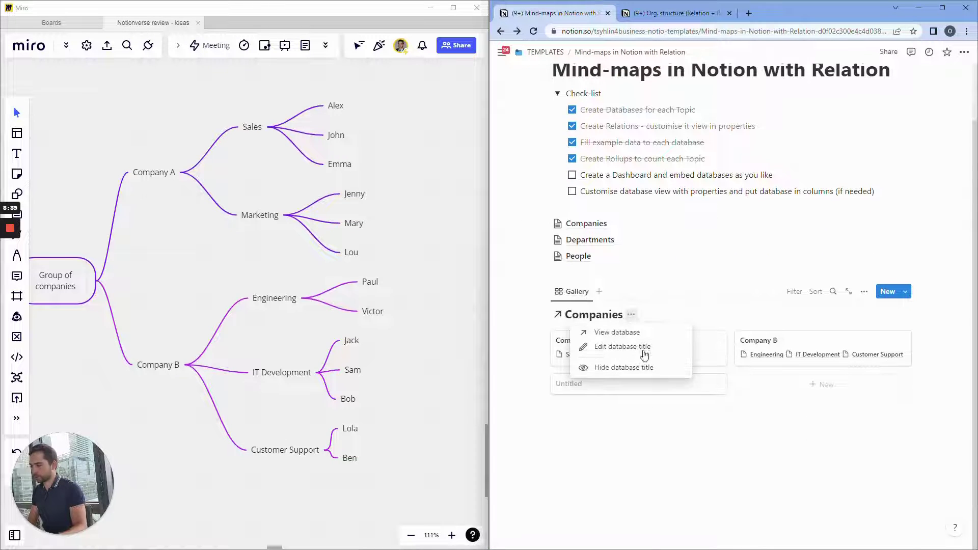
left_click(677, 279)
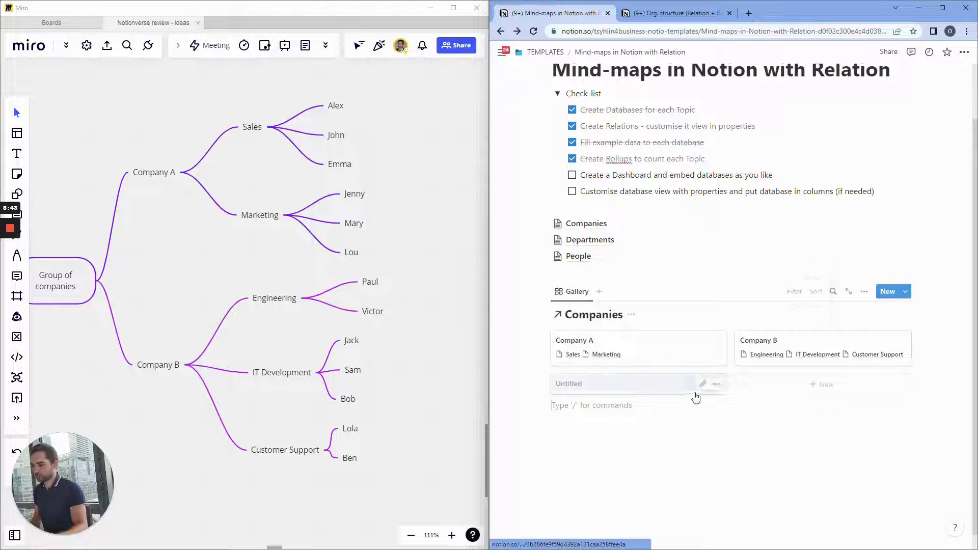
left_click(716, 384)
left_click(713, 262)
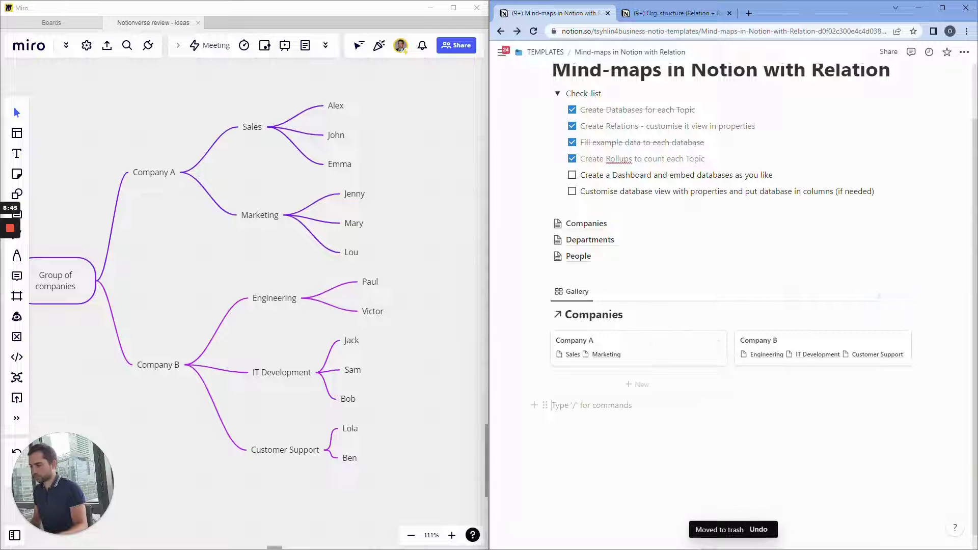
left_click(595, 256)
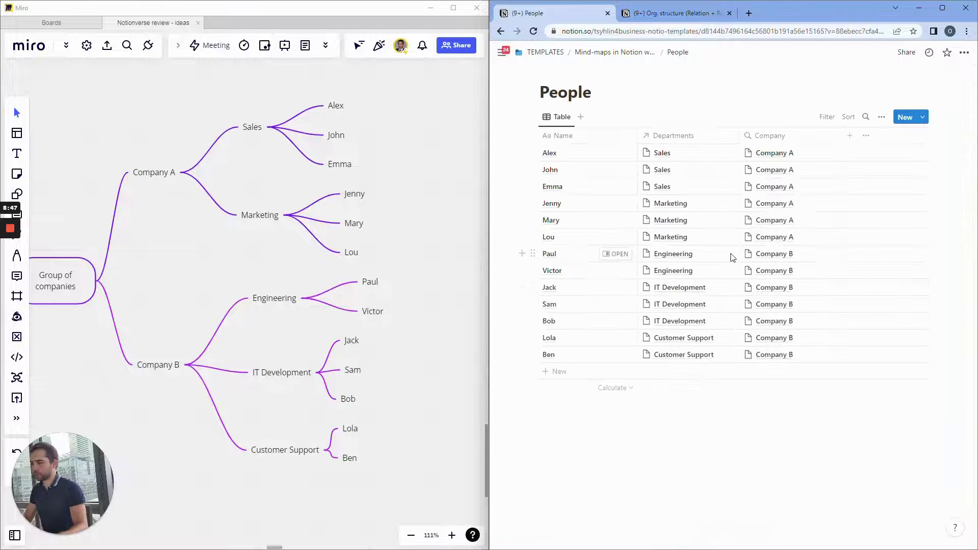
Step: Duplicate the People table view as 'Grouped', grouped by Departments with empty groups hidden, then return to Mind-maps
left_click(555, 116)
left_click(582, 195)
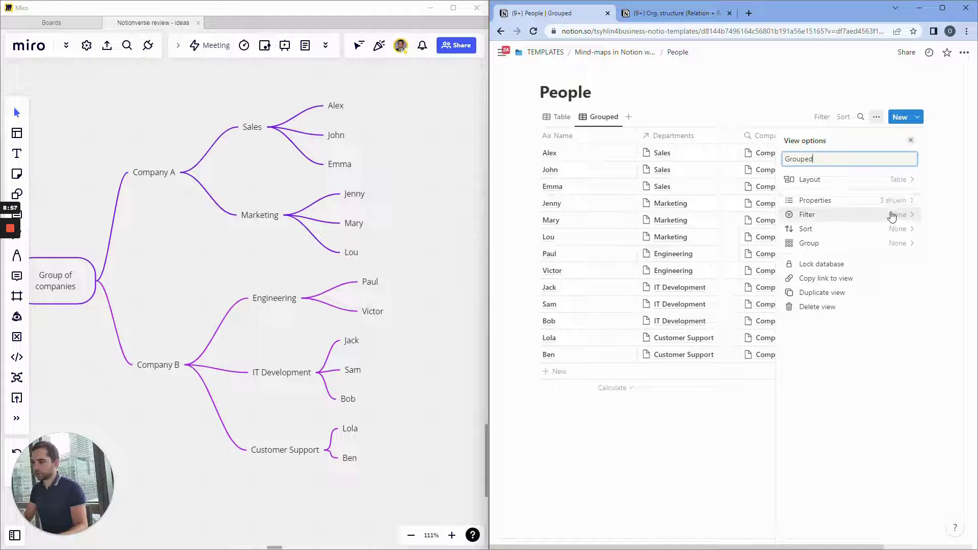
left_click(895, 244)
key("Down")
key("Down")
key("Return")
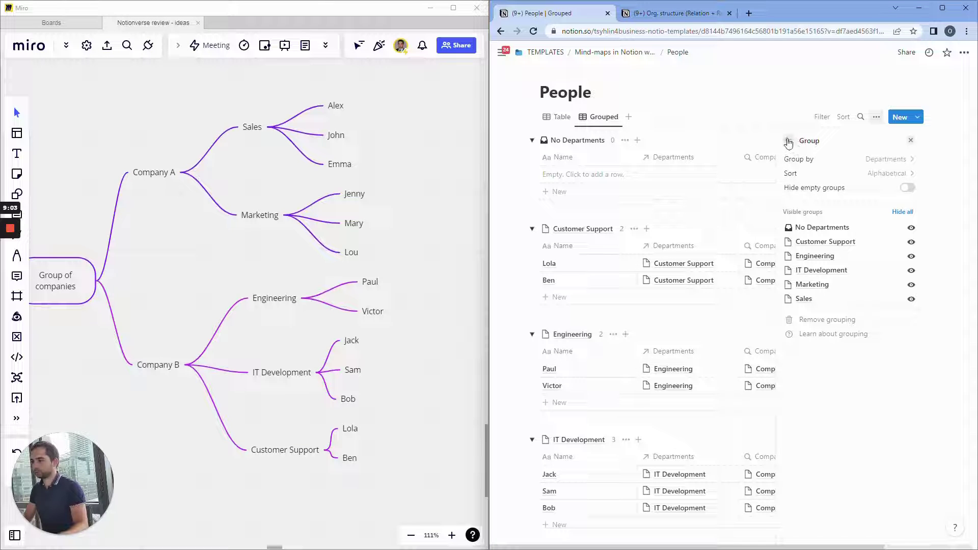
left_click(908, 187)
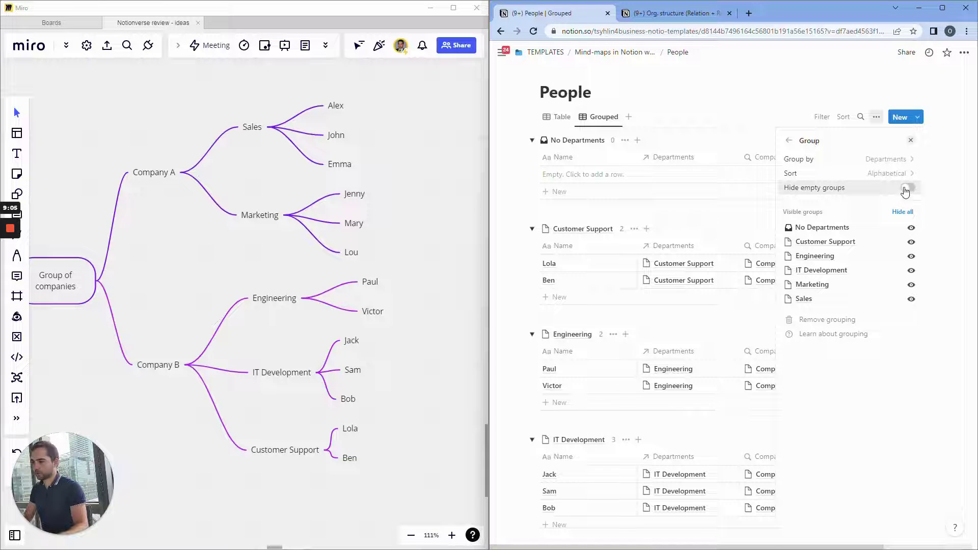
key("Escape")
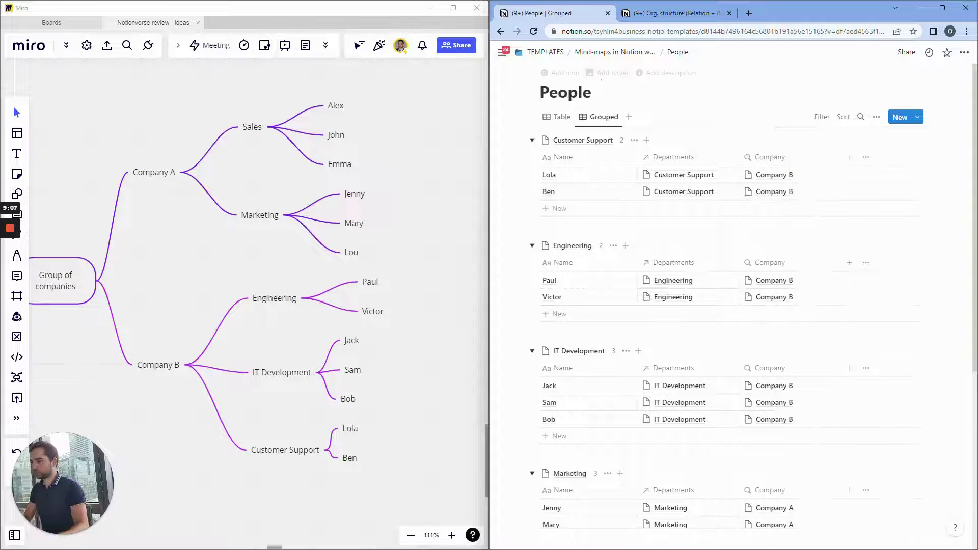
left_click(614, 52)
scroll(636, 306, "down", 2)
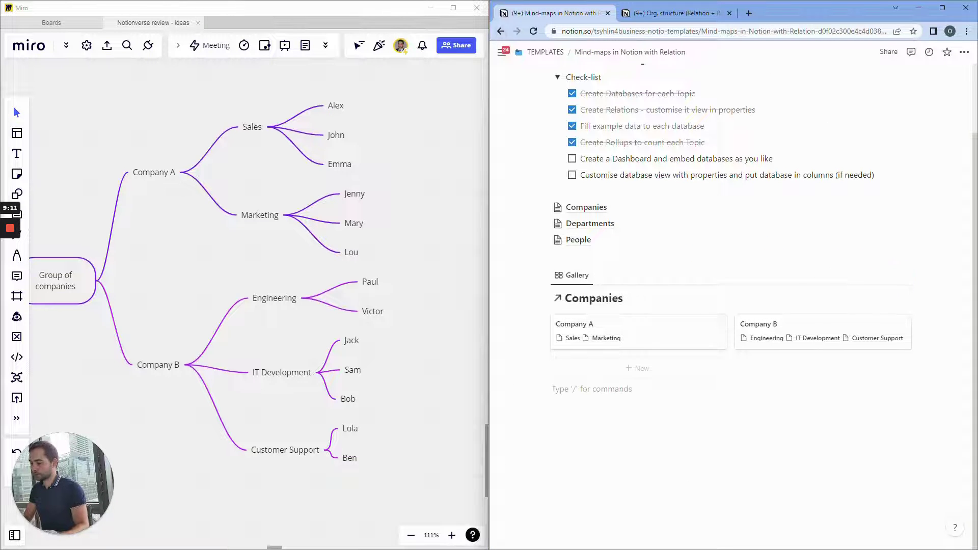
key("Return")
type("/")
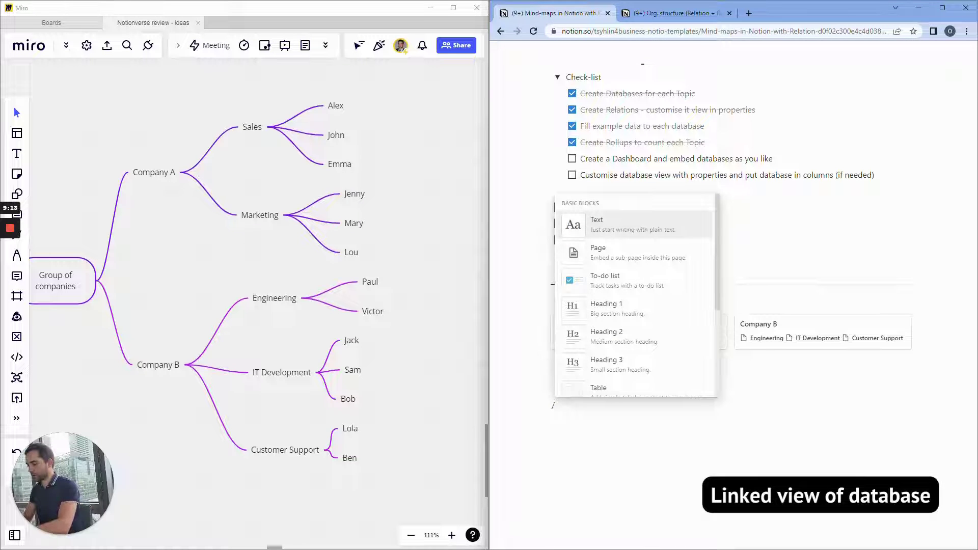
type("linked")
scroll(601, 228, "down", 3)
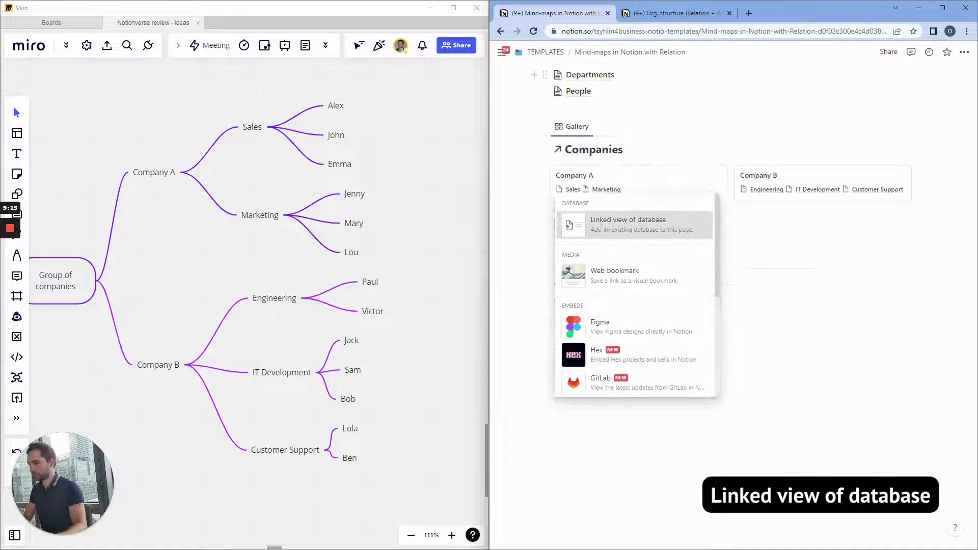
left_click(601, 227)
left_click(777, 345)
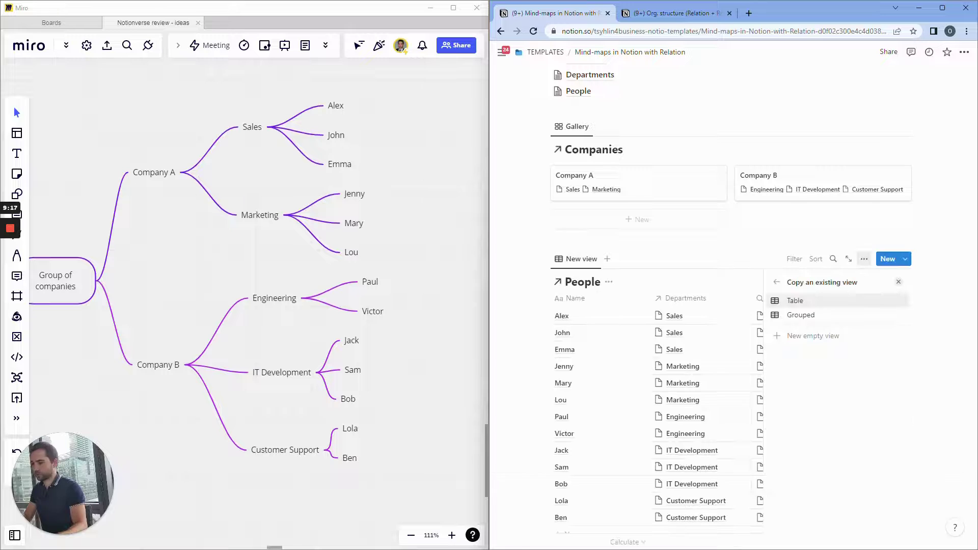
left_click(801, 315)
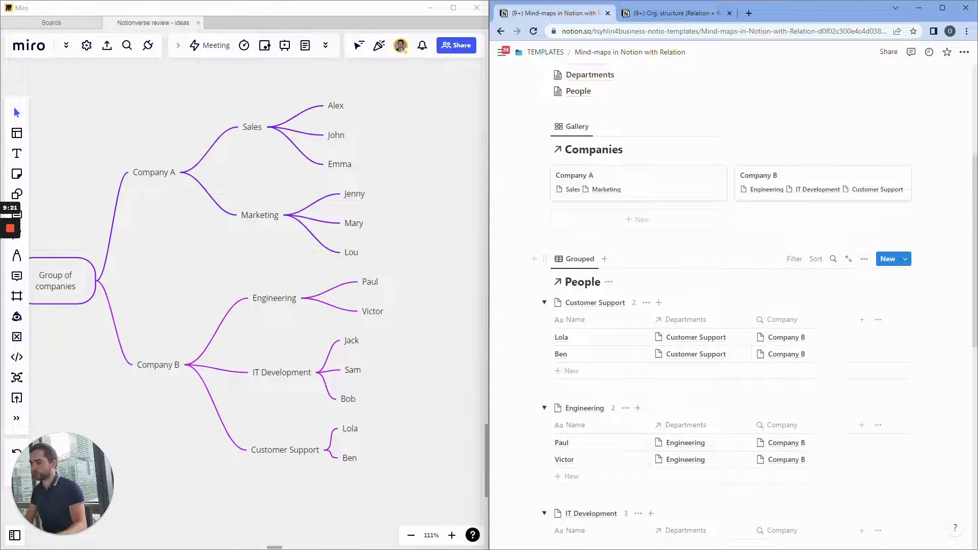
left_click(170, 174)
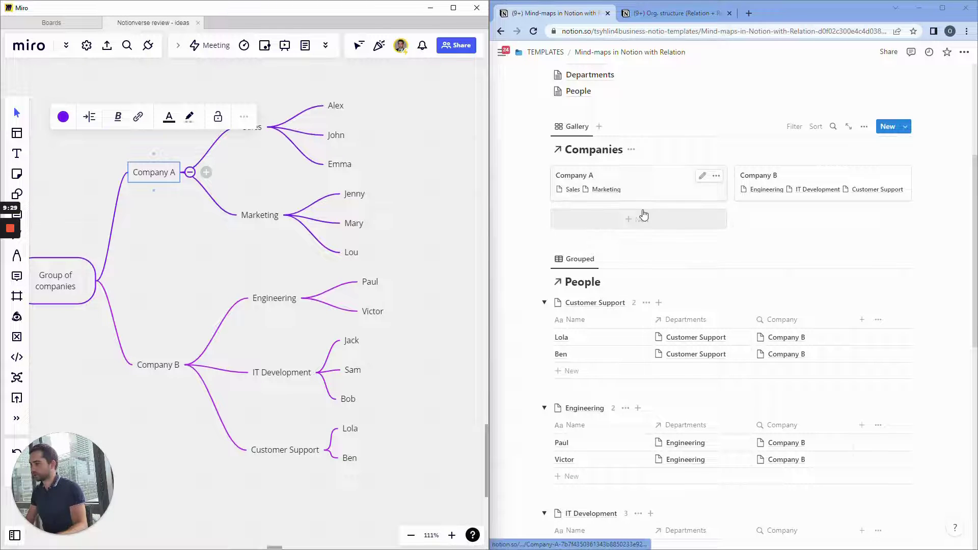
scroll(647, 224, "down", 1)
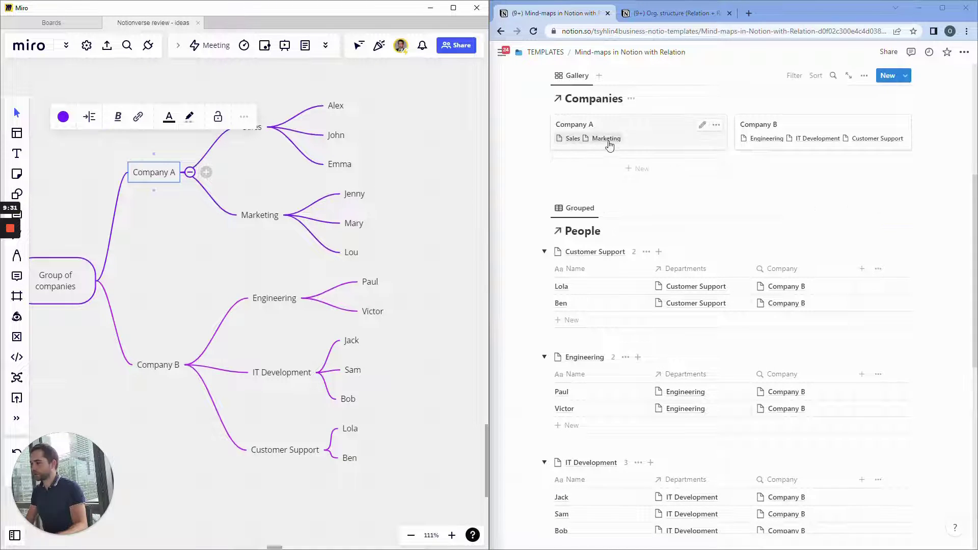
left_click(255, 131)
left_click(282, 215)
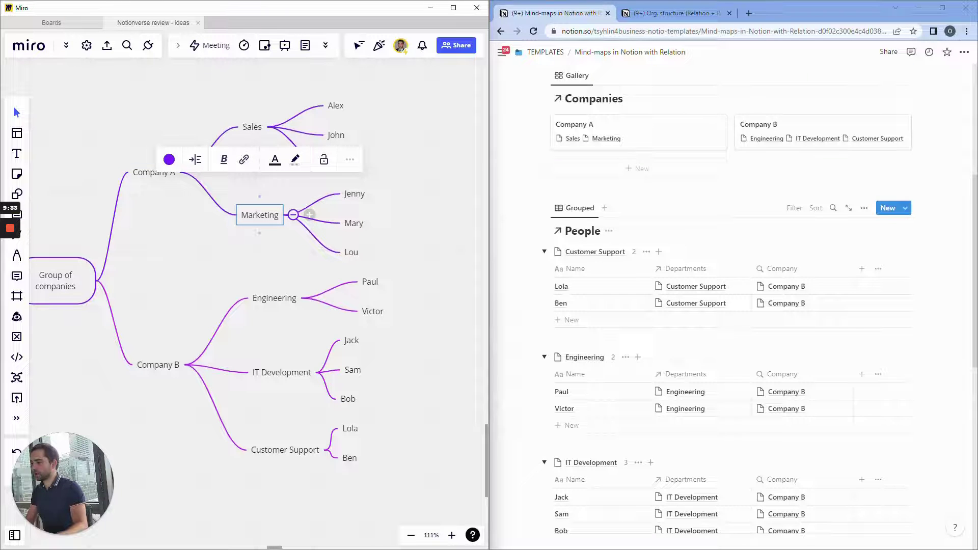
scroll(591, 272, "down", 3)
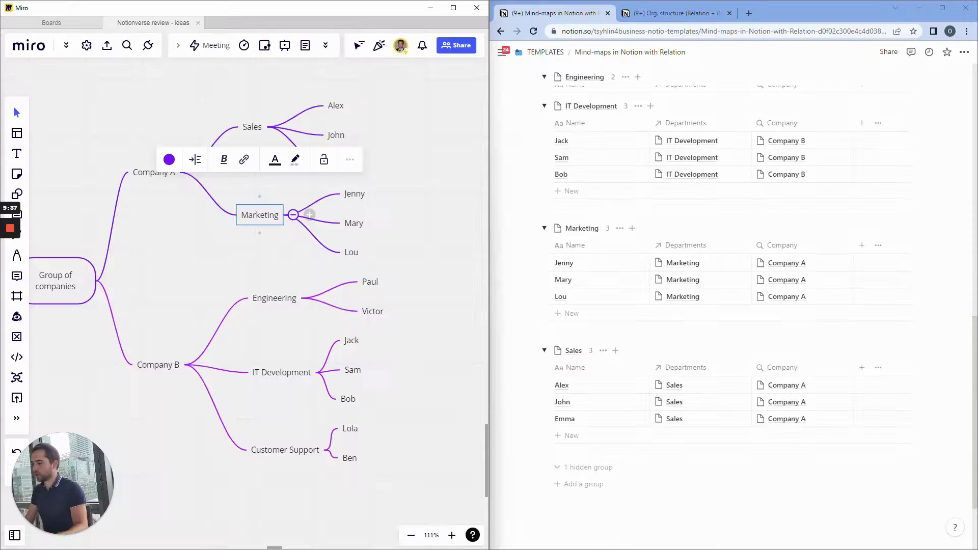
scroll(778, 182, "up", 5)
scroll(655, 196, "up", 3)
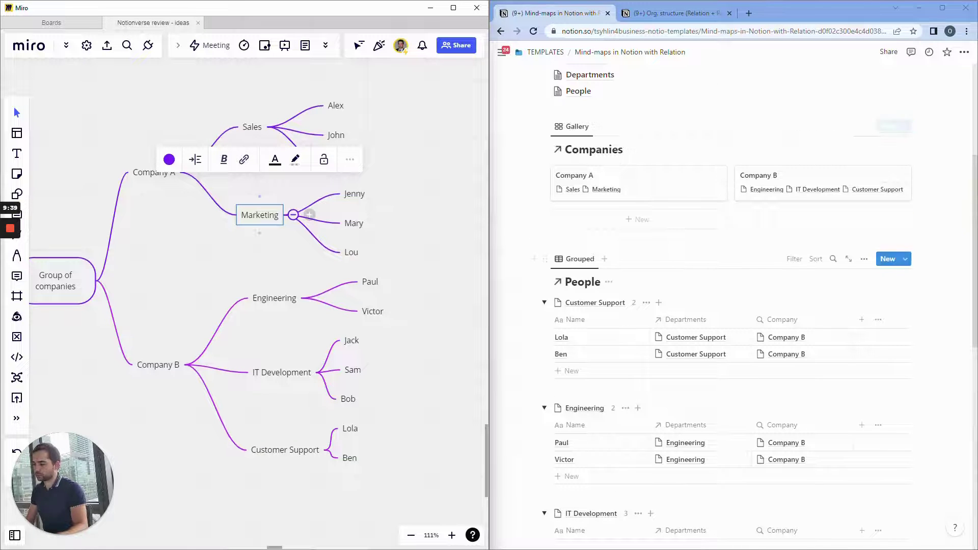
Step: Start a new Companies template from Company A containing a linked People 'Grouped' view
left_click(671, 195)
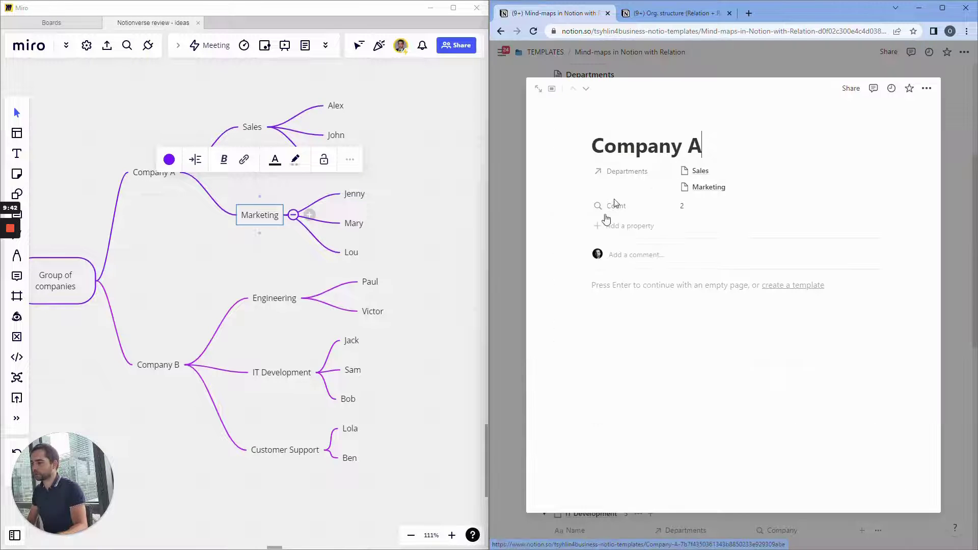
left_click(770, 289)
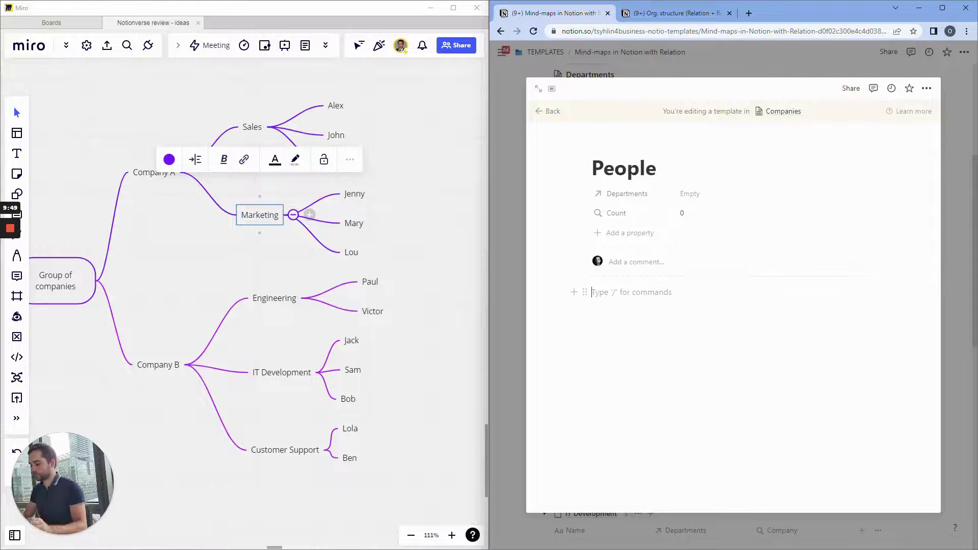
type("/")
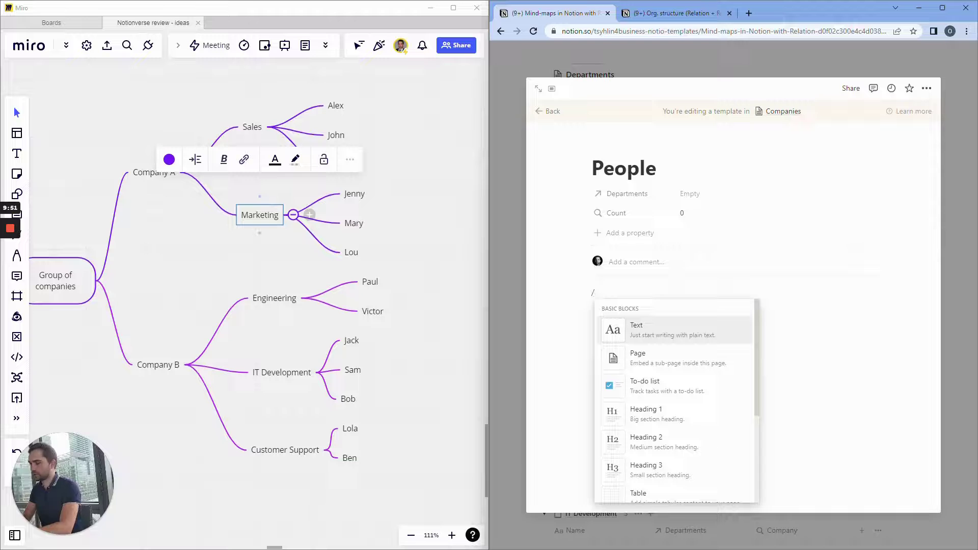
type("linked")
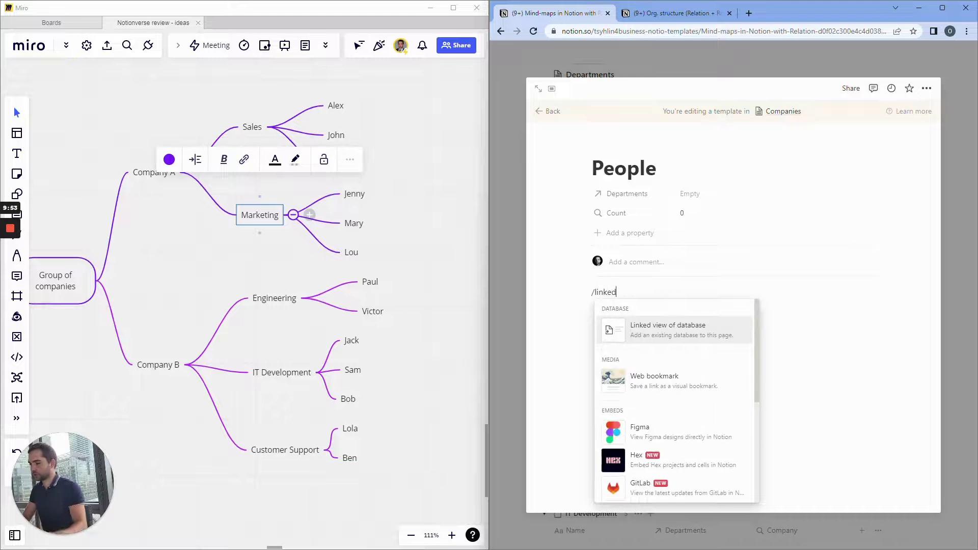
left_click(683, 325)
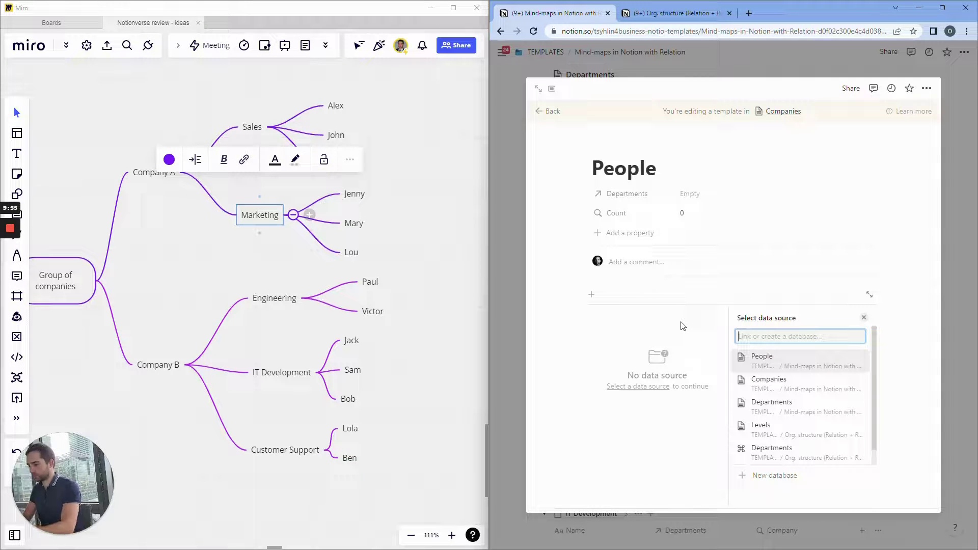
left_click(757, 357)
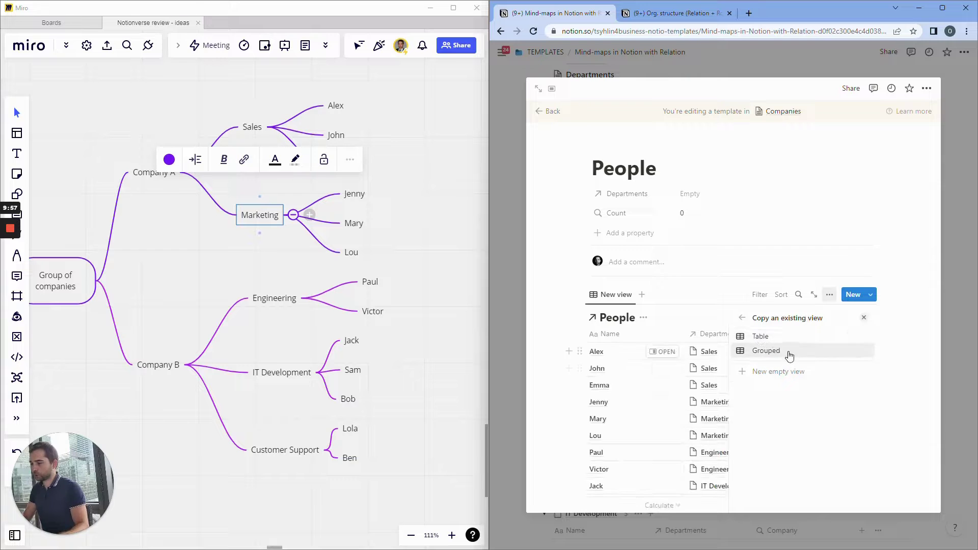
left_click(786, 353)
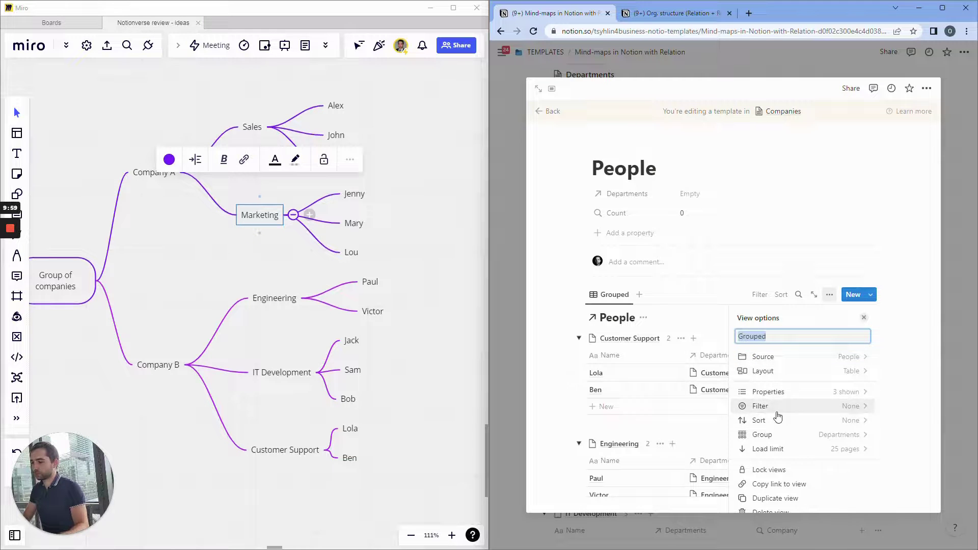
Step: Filter the linked view to Company contains People, save it for everyone, and exit the template
left_click(777, 410)
left_click(772, 370)
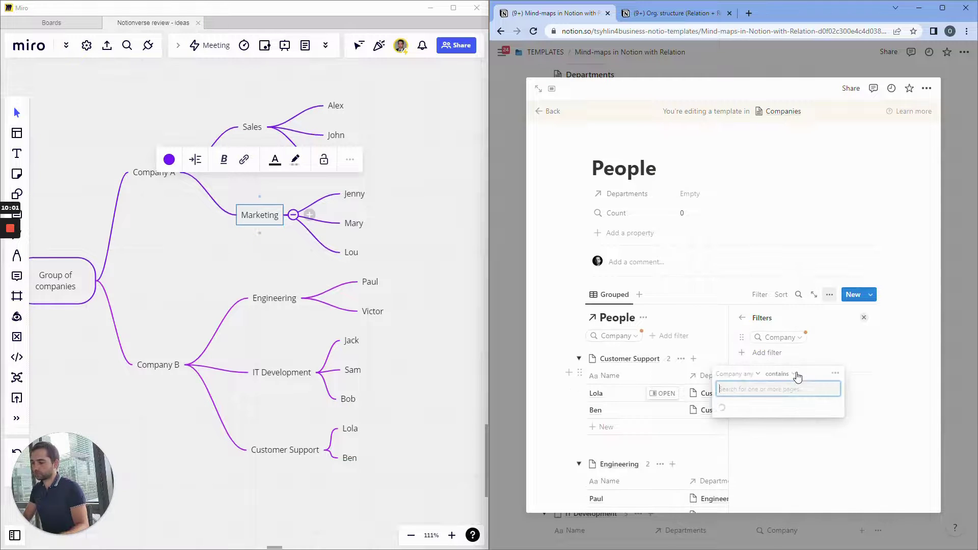
left_click(769, 422)
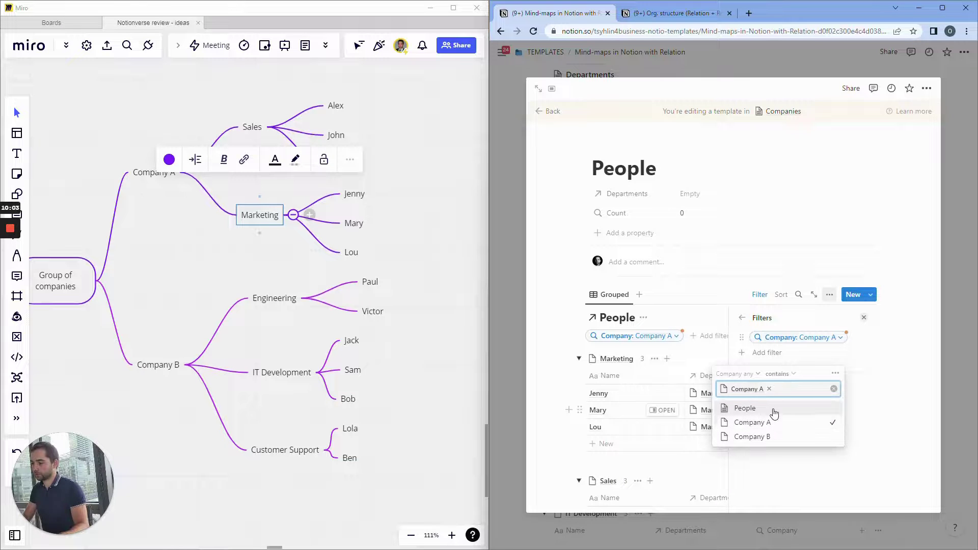
left_click(775, 410)
left_click(769, 389)
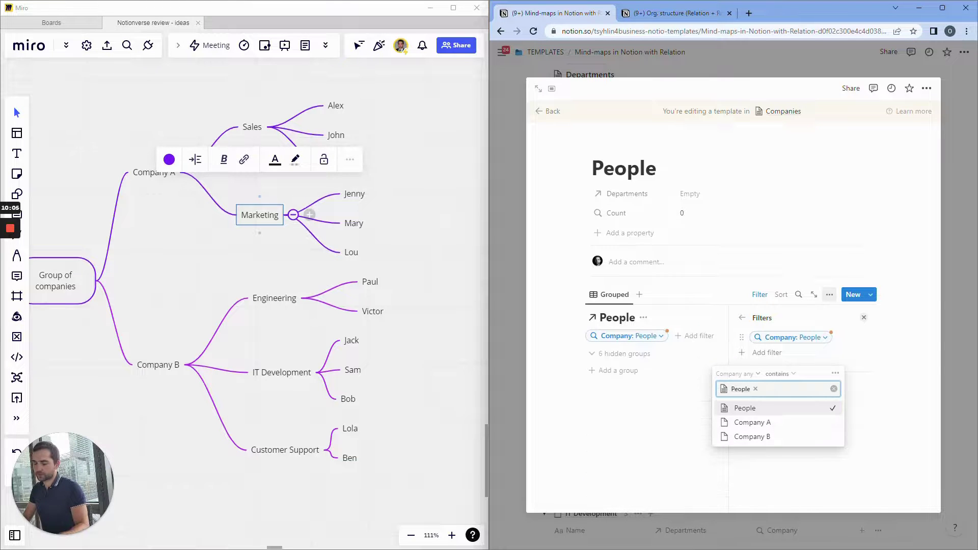
left_click(793, 318)
left_click(838, 339)
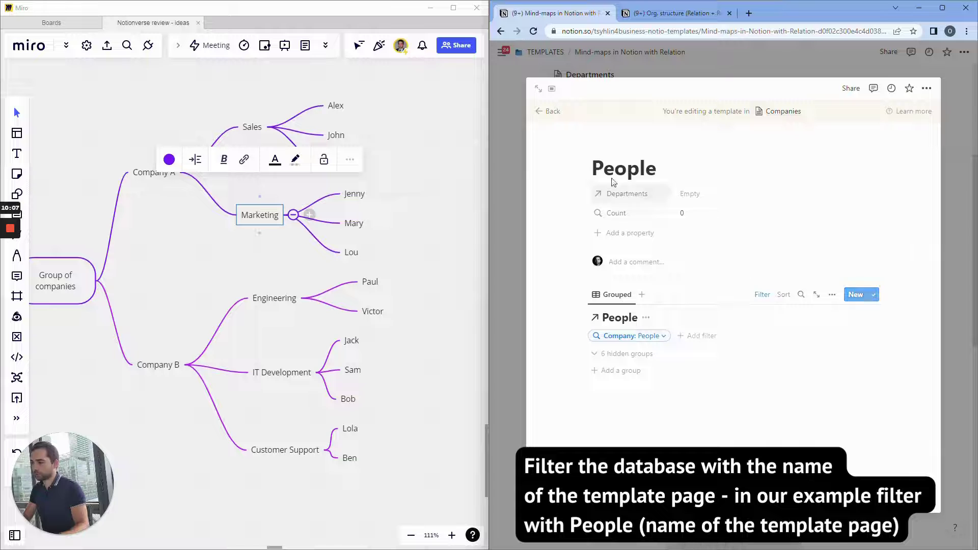
left_click(546, 111)
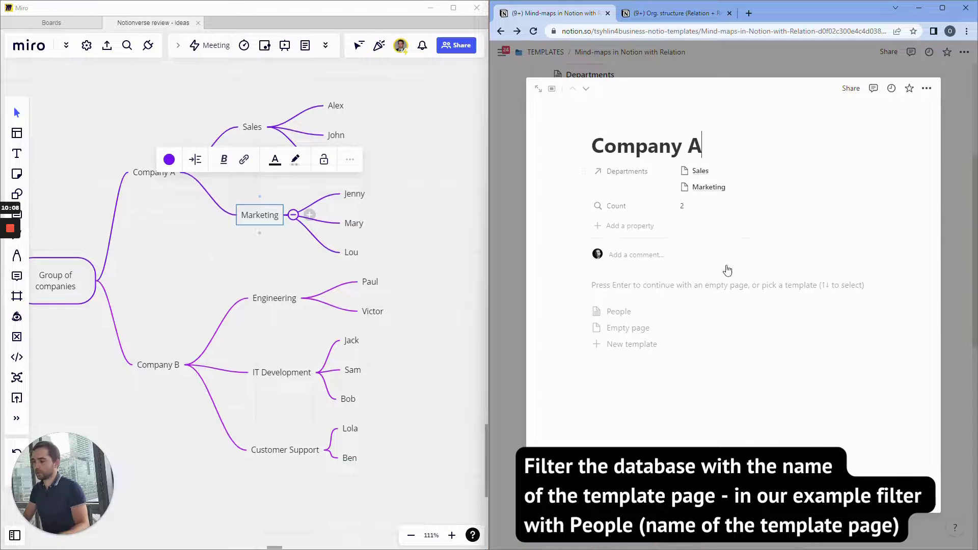
Step: Apply the People template to Company A and check its Company A filter
left_click(655, 313)
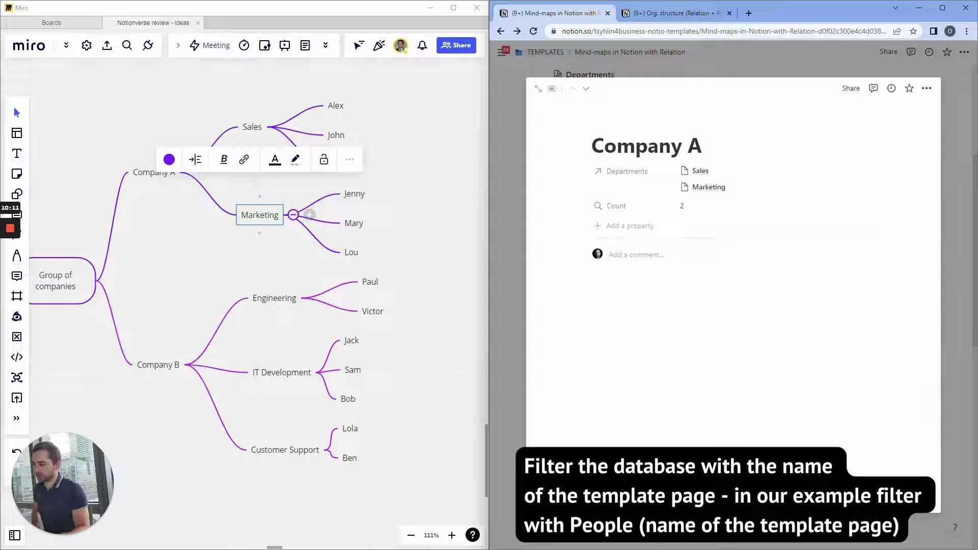
scroll(652, 342, "down", 3)
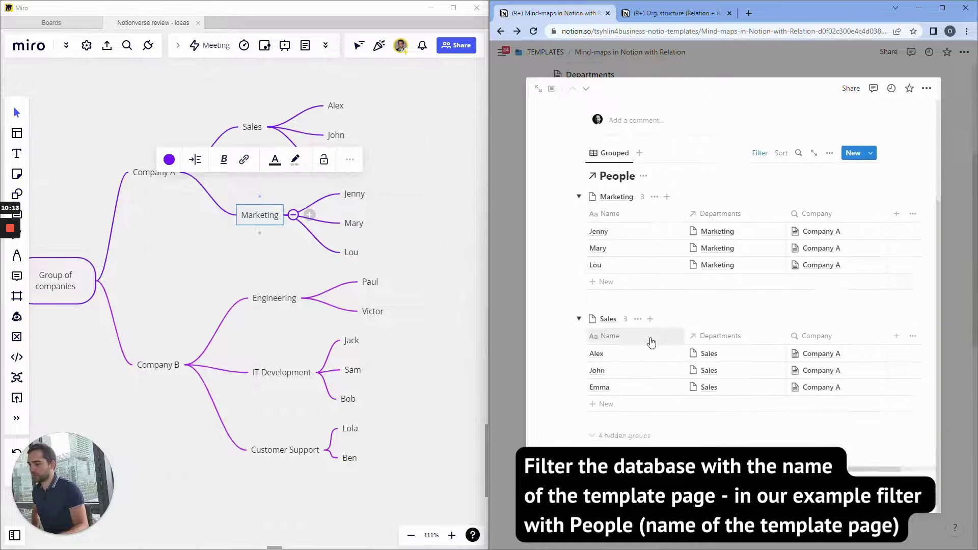
scroll(648, 339, "up", 3)
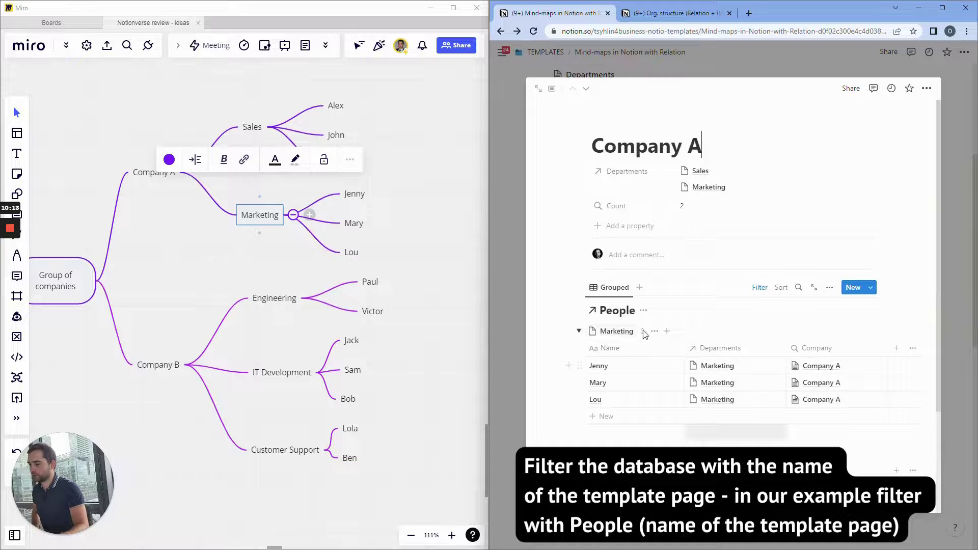
left_click(762, 289)
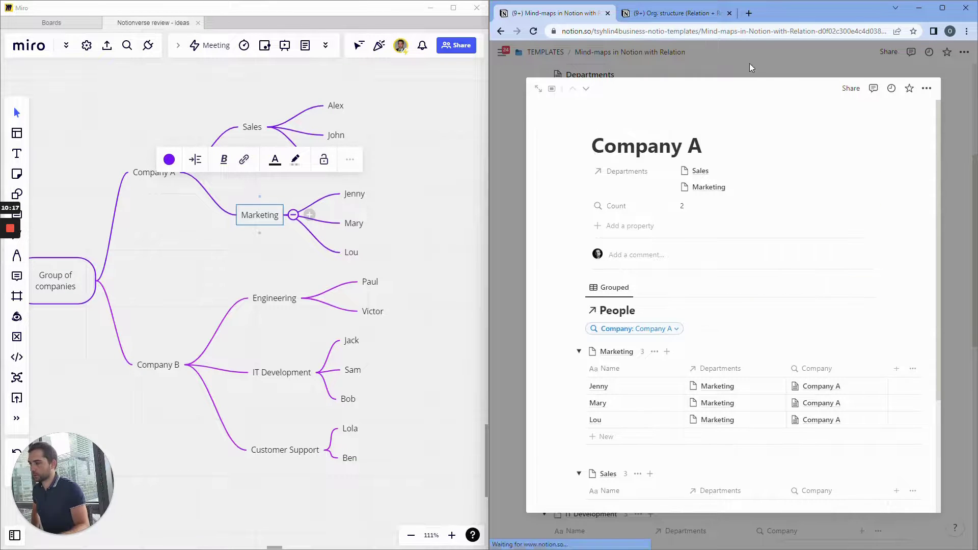
left_click(750, 63)
Step: Apply the People template to Company B and review its listed staff
left_click(831, 182)
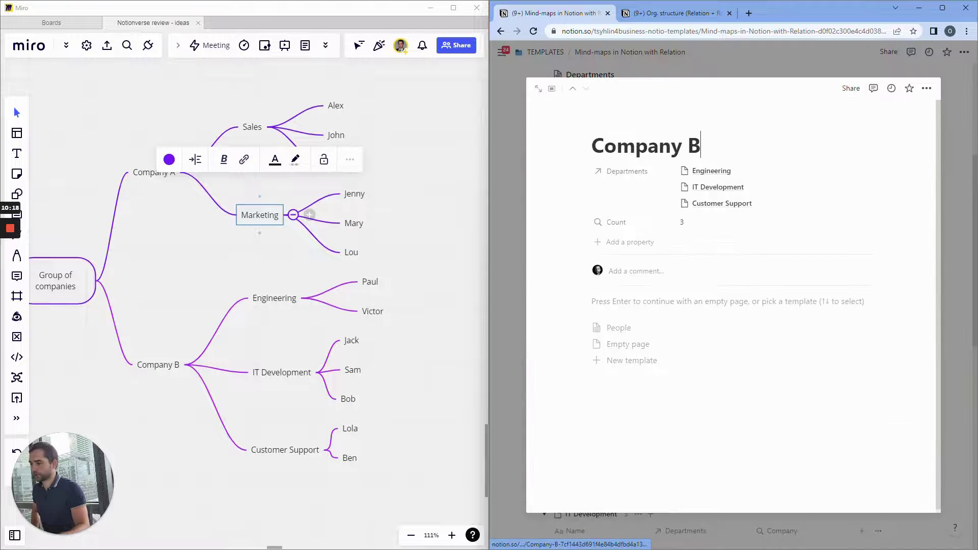
left_click(661, 328)
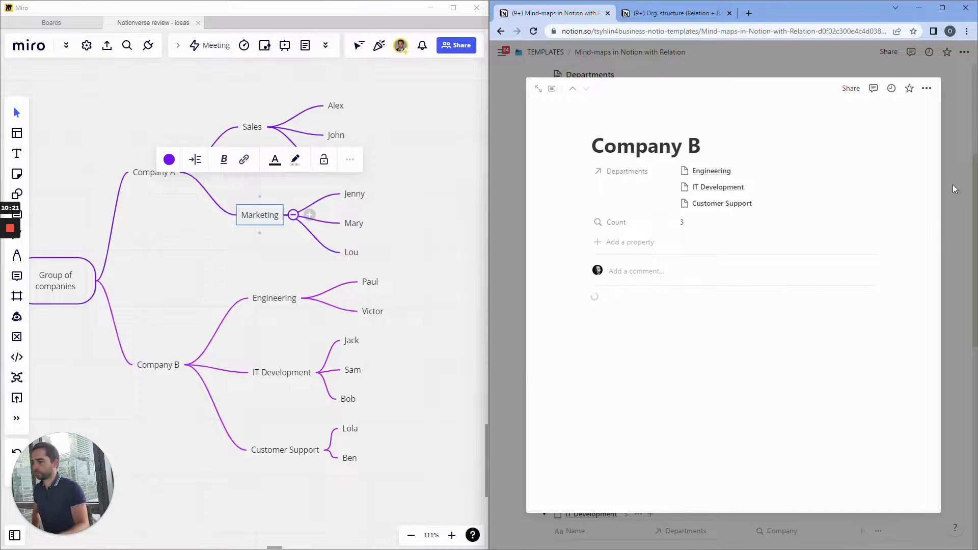
scroll(675, 338, "down", 2)
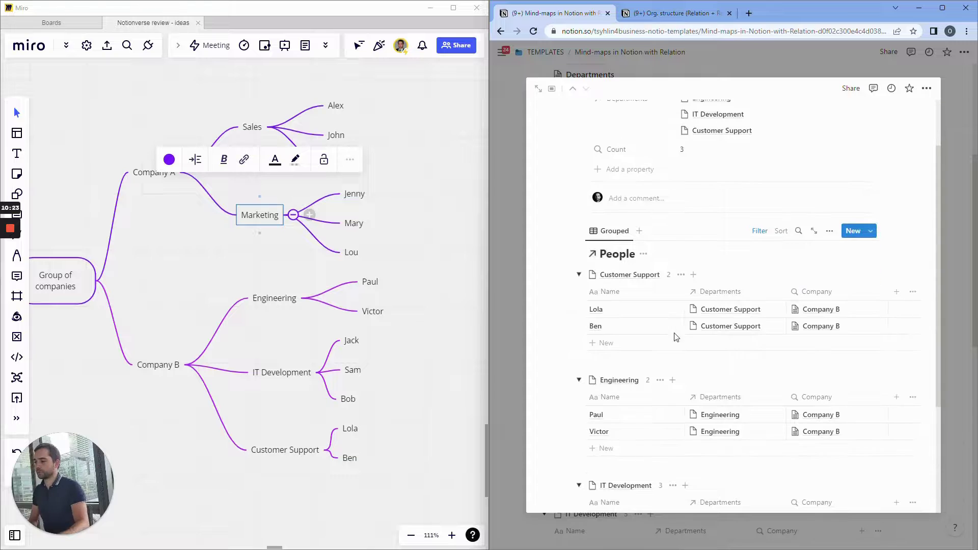
scroll(688, 318, "up", 3)
left_click(955, 163)
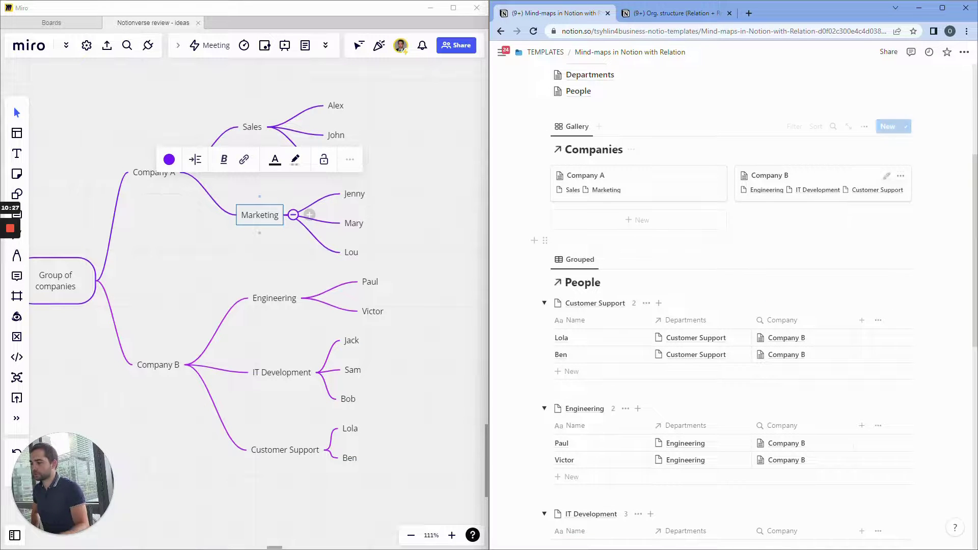
Step: Deselect the Marketing branch in the mind map and click the lower-left sidebar
scroll(728, 305, "down", 3)
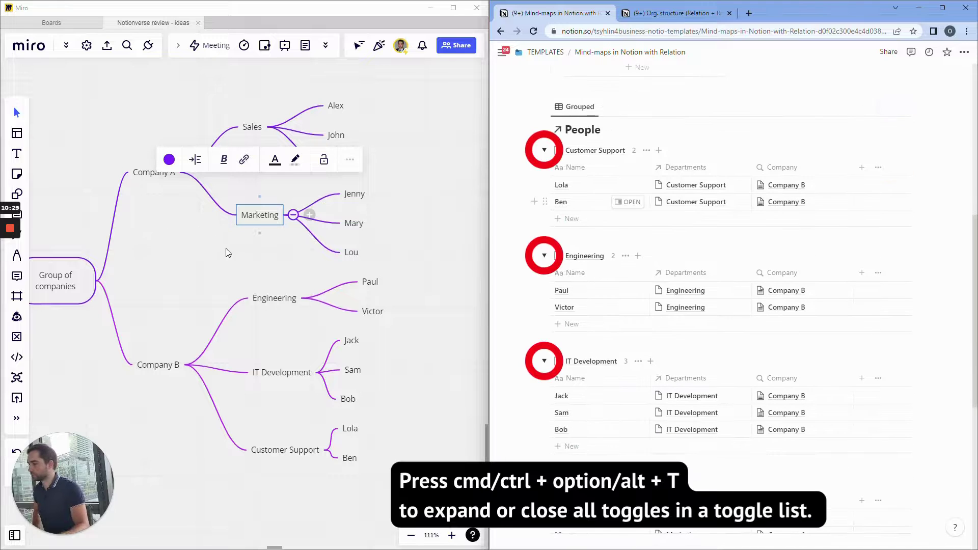
left_click(234, 252)
mouse_move(70, 514)
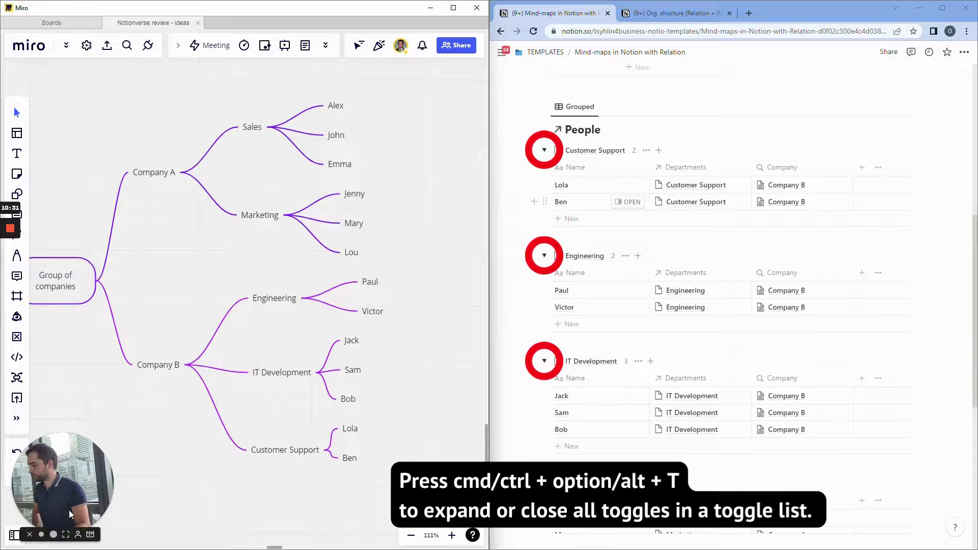
left_click(66, 534)
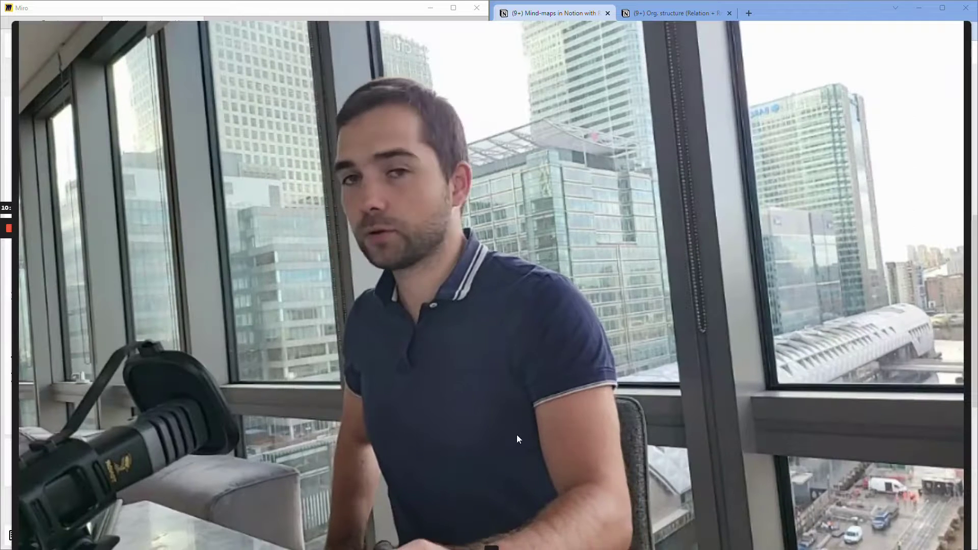